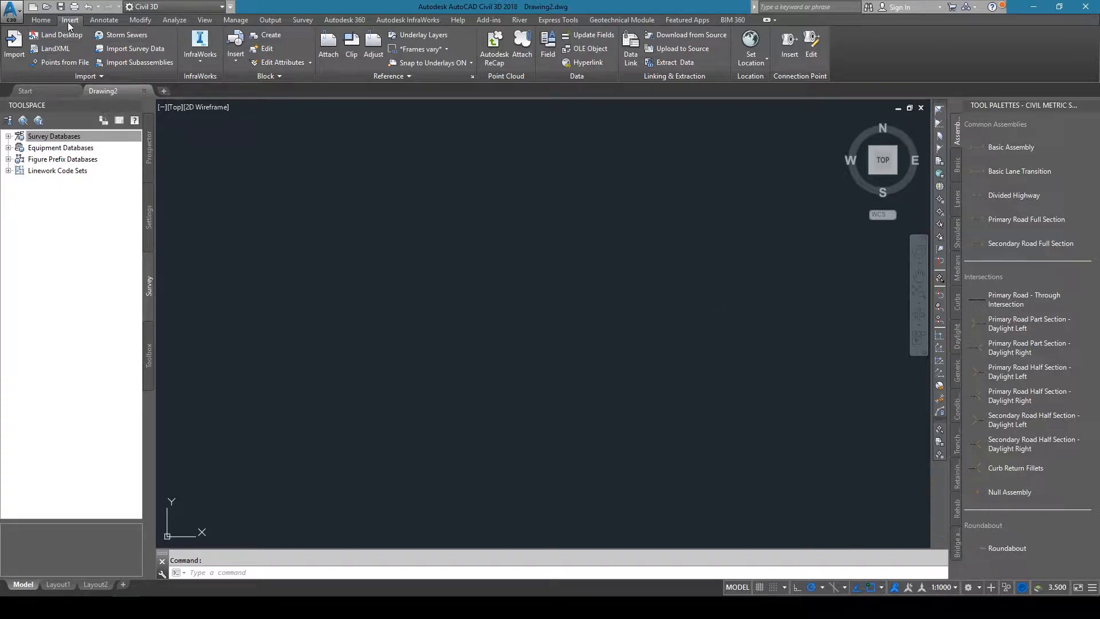
Start a survey data import and create a new survey database named Georgian Houses Second Survey for it.
click(141, 50)
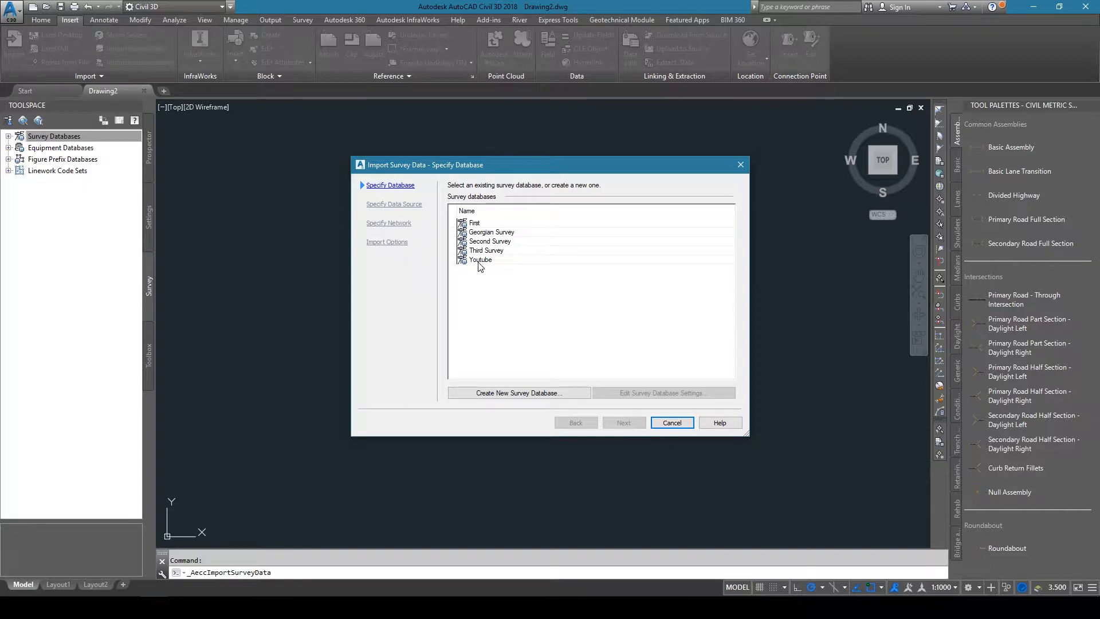
click(535, 393)
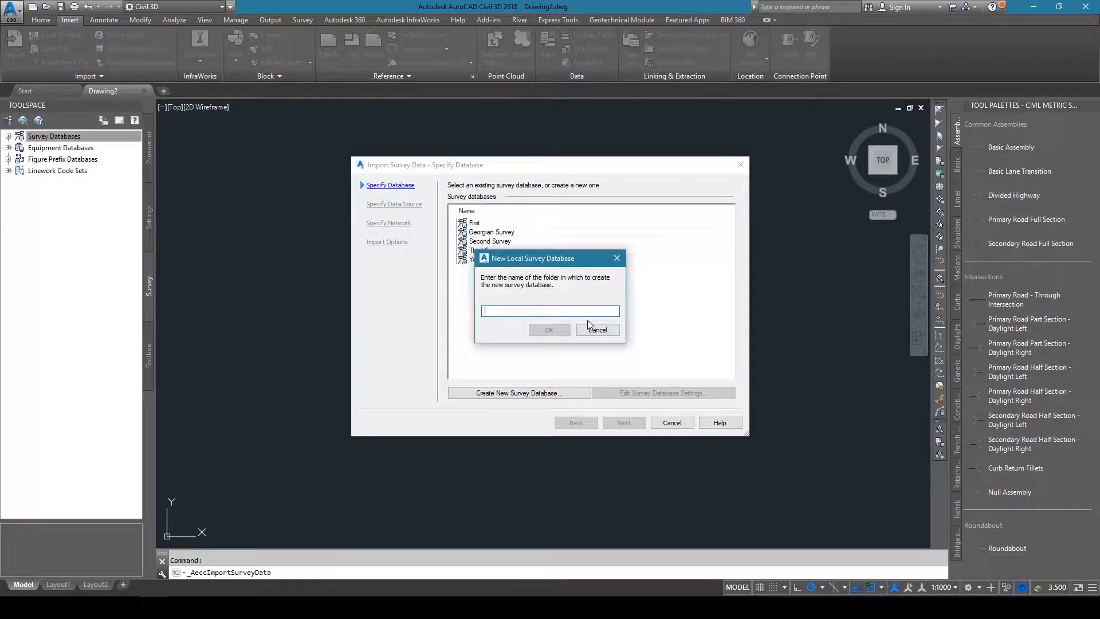
text(Ge)
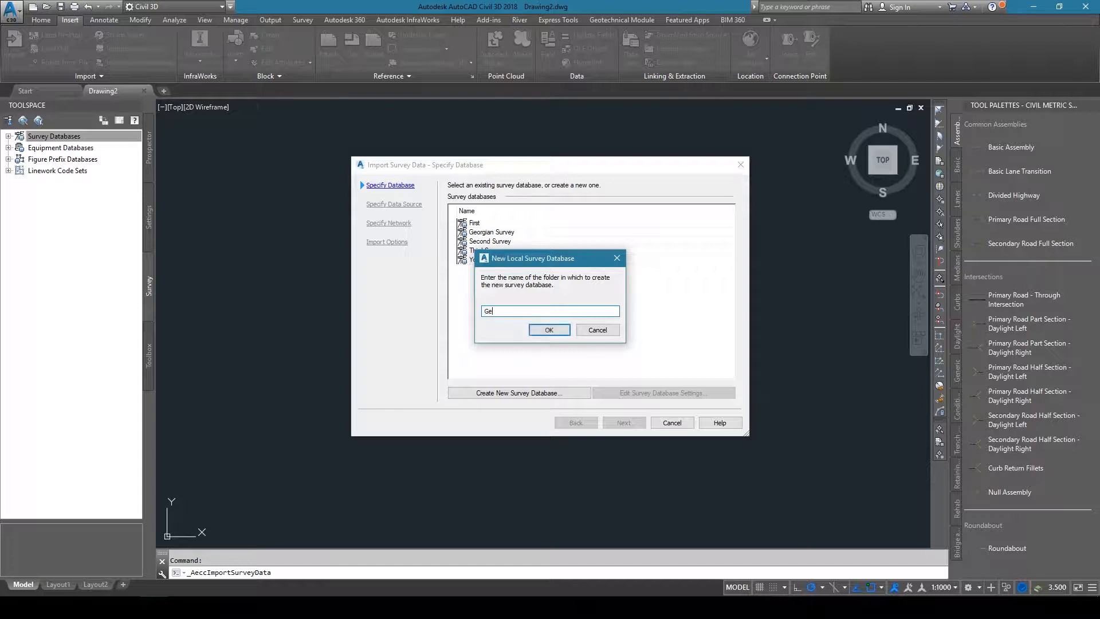
text(orgian Houses Second Survey)
click(559, 330)
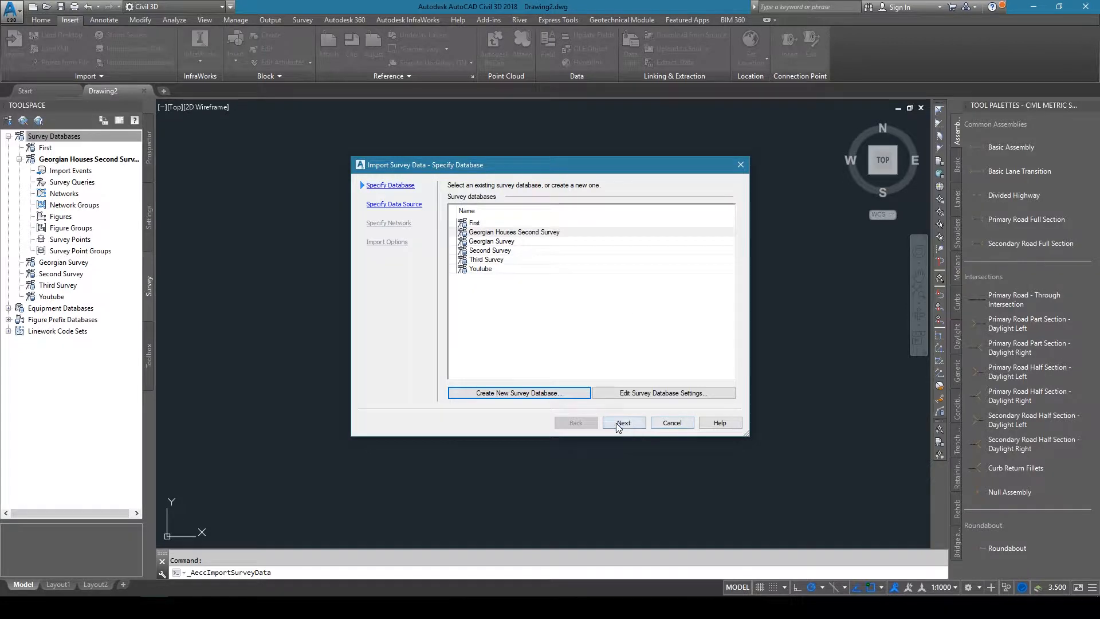
click(616, 423)
Set the data source type to Point File and add SECOND60.OUT from the Second Survey folder.
click(492, 218)
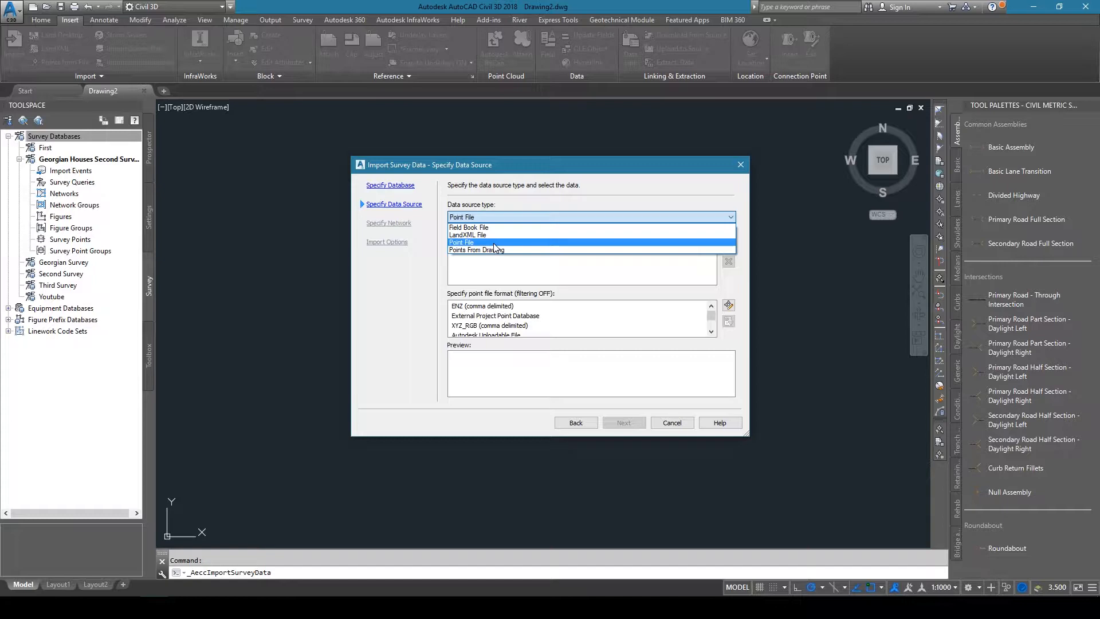
click(494, 243)
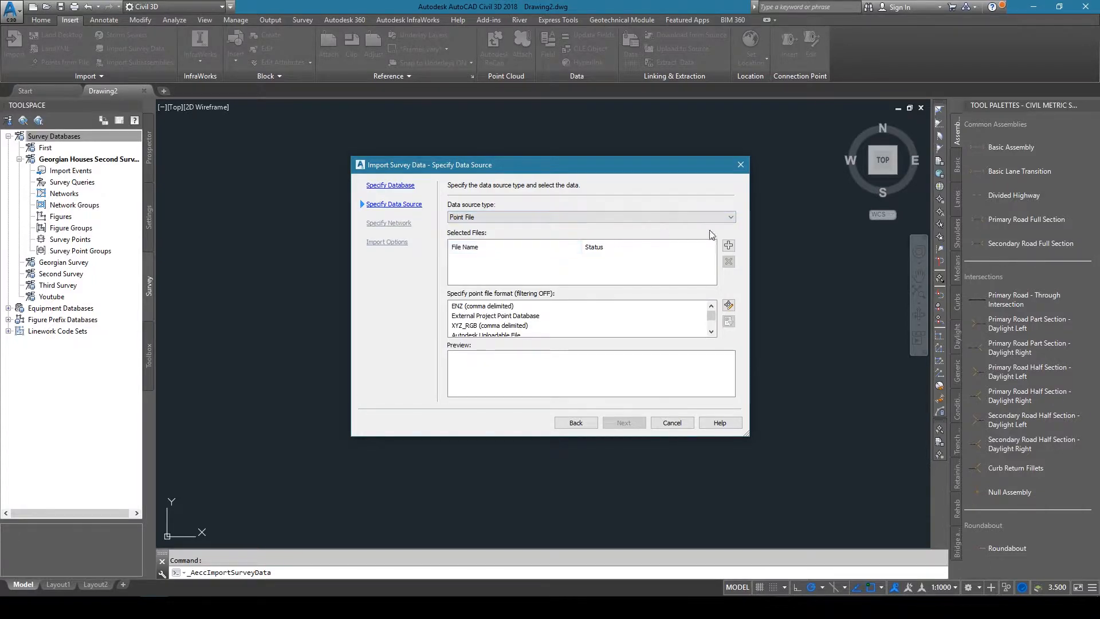
click(729, 246)
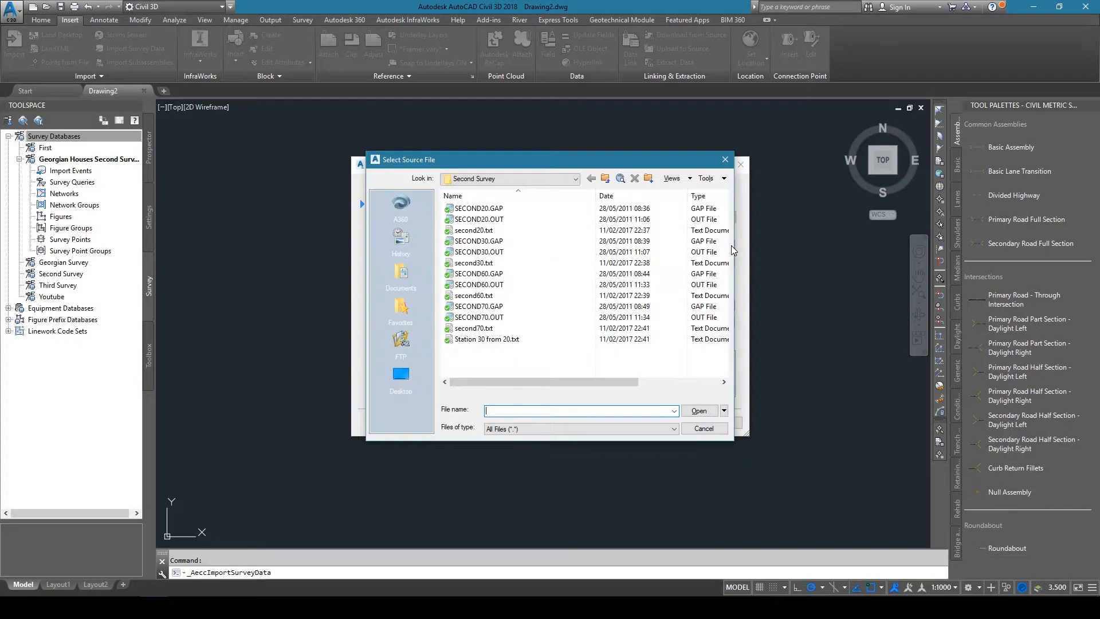
click(507, 285)
click(697, 410)
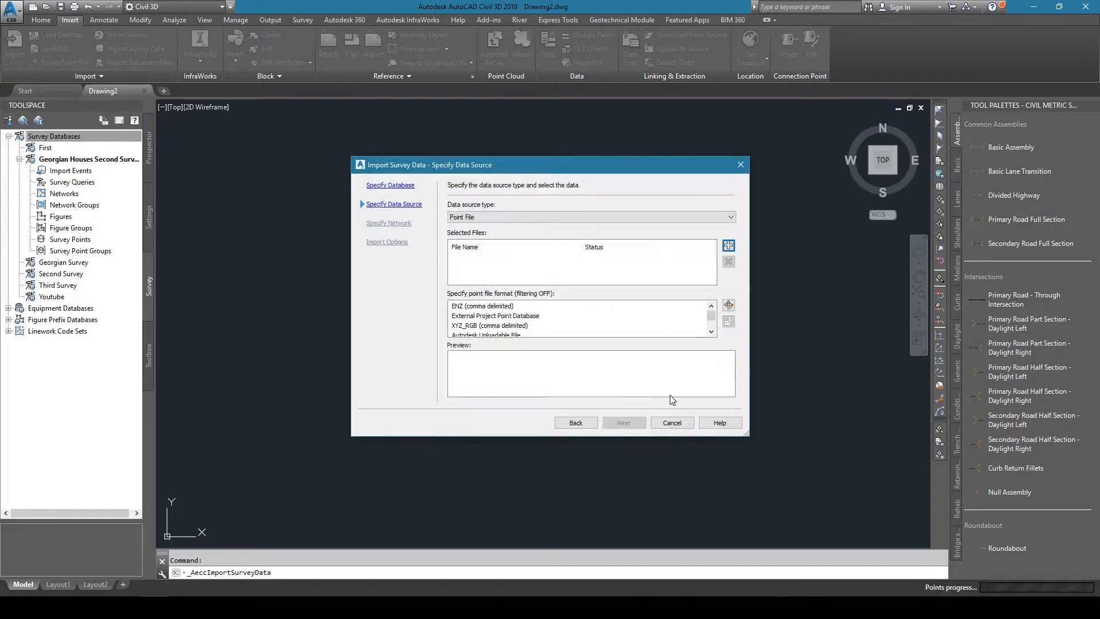
Switch to Notepad and compare the coordinate columns in SECOND60.OUT with the raw instrument data in second60.txt.
key(alt+Tab)
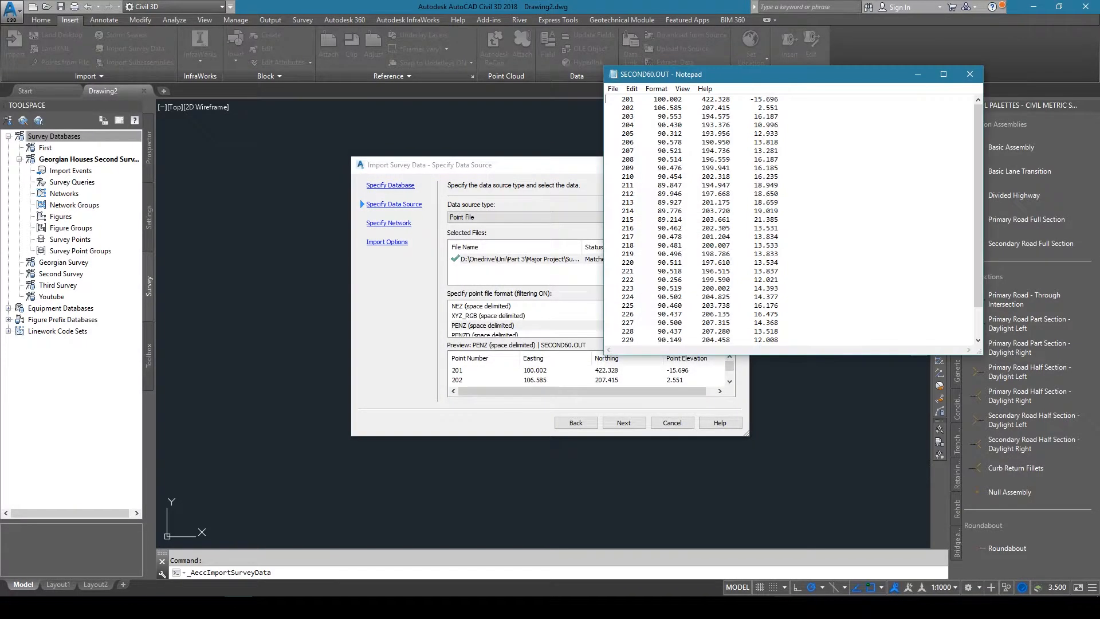
drag(823, 78, 899, 22)
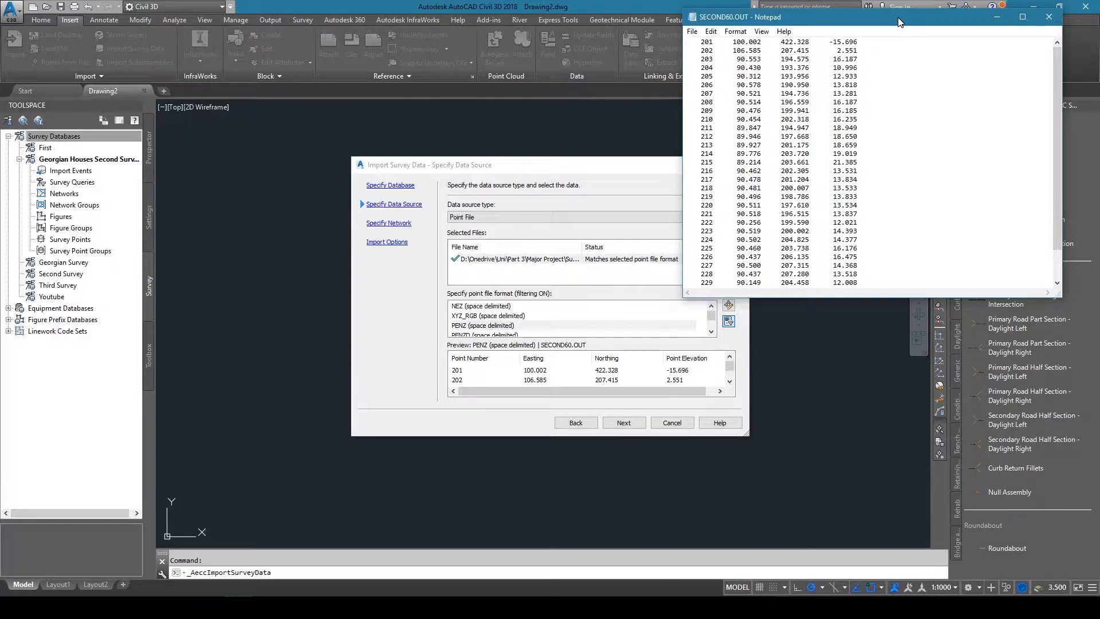
drag(899, 22, 925, 15)
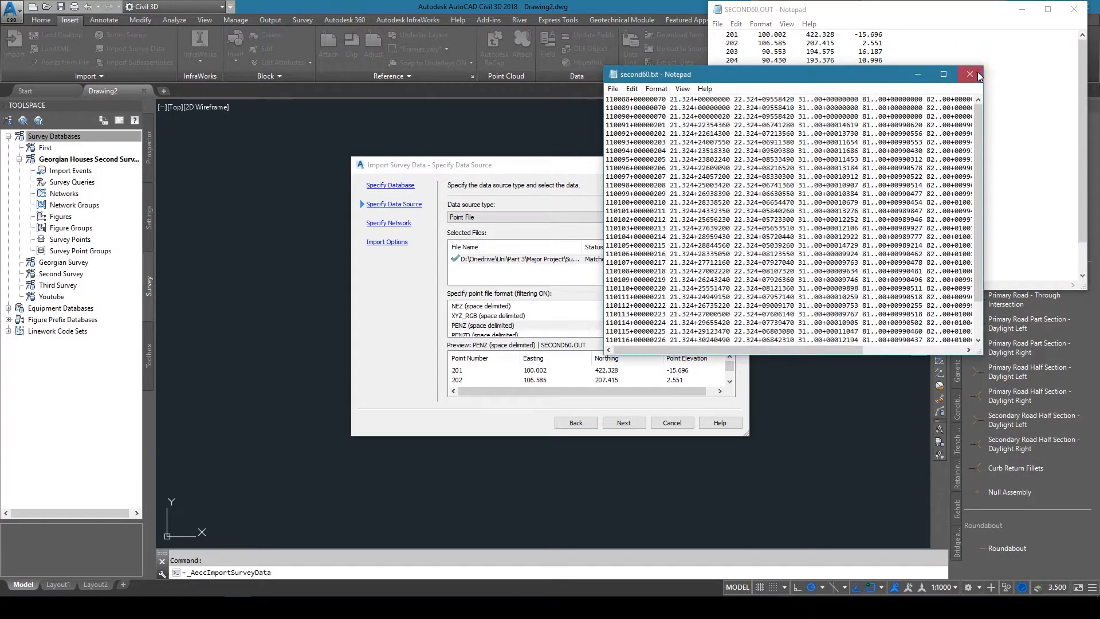
drag(784, 79, 378, 20)
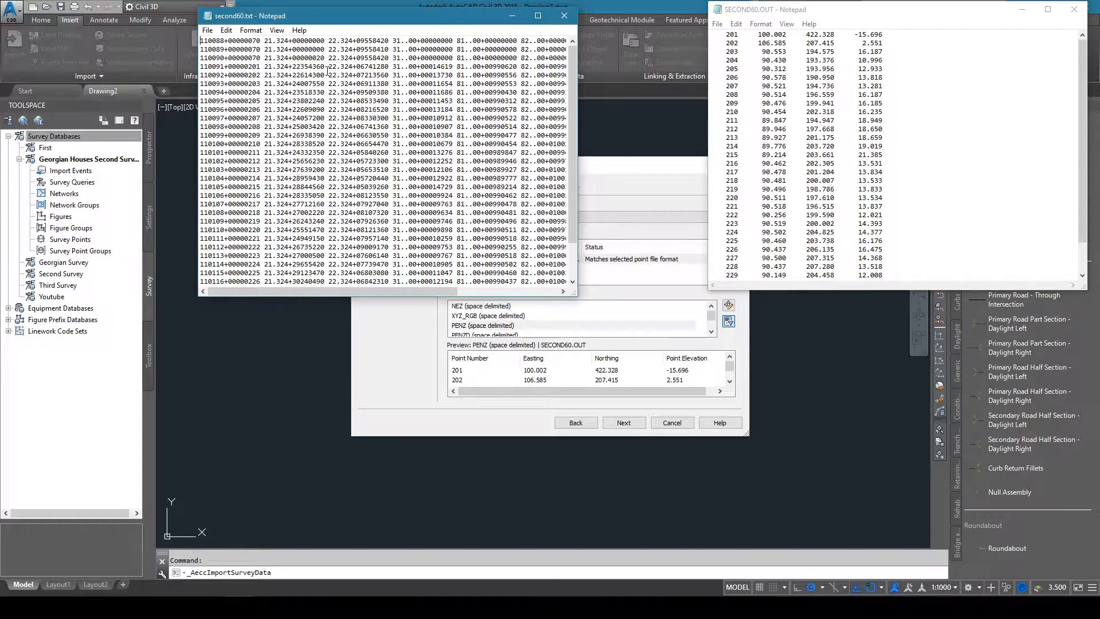
drag(447, 291, 559, 287)
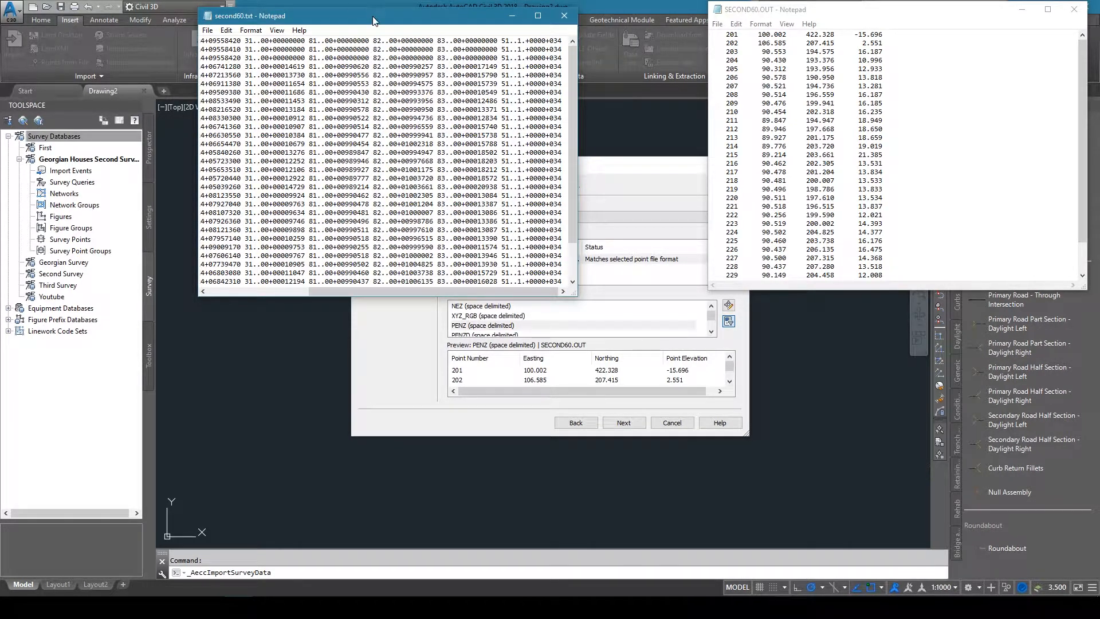
drag(373, 21, 198, 45)
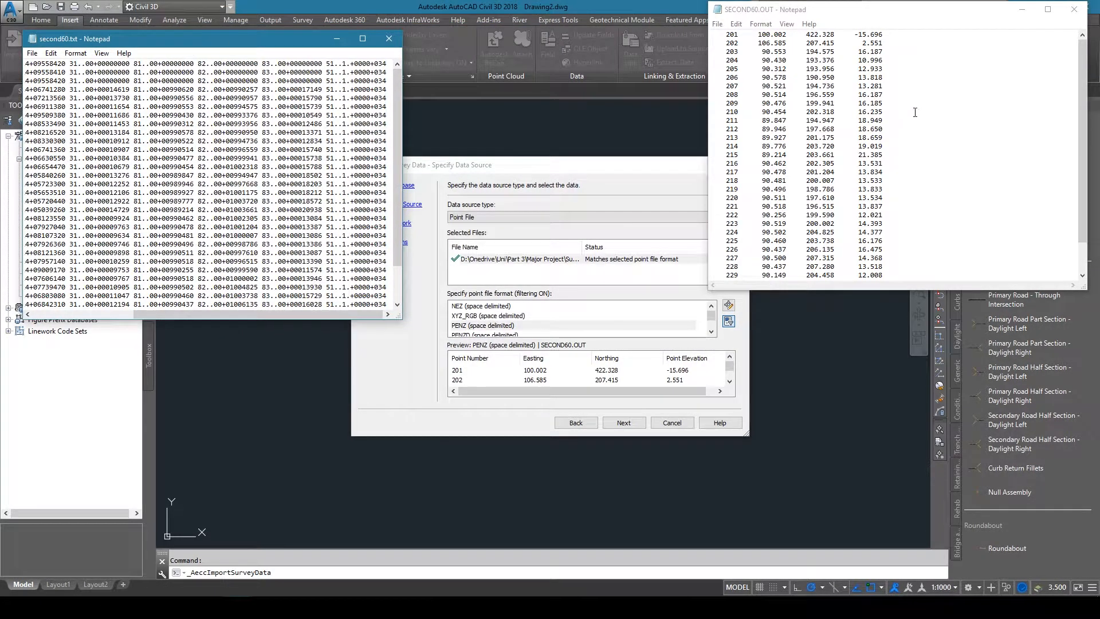
drag(871, 12, 871, 84)
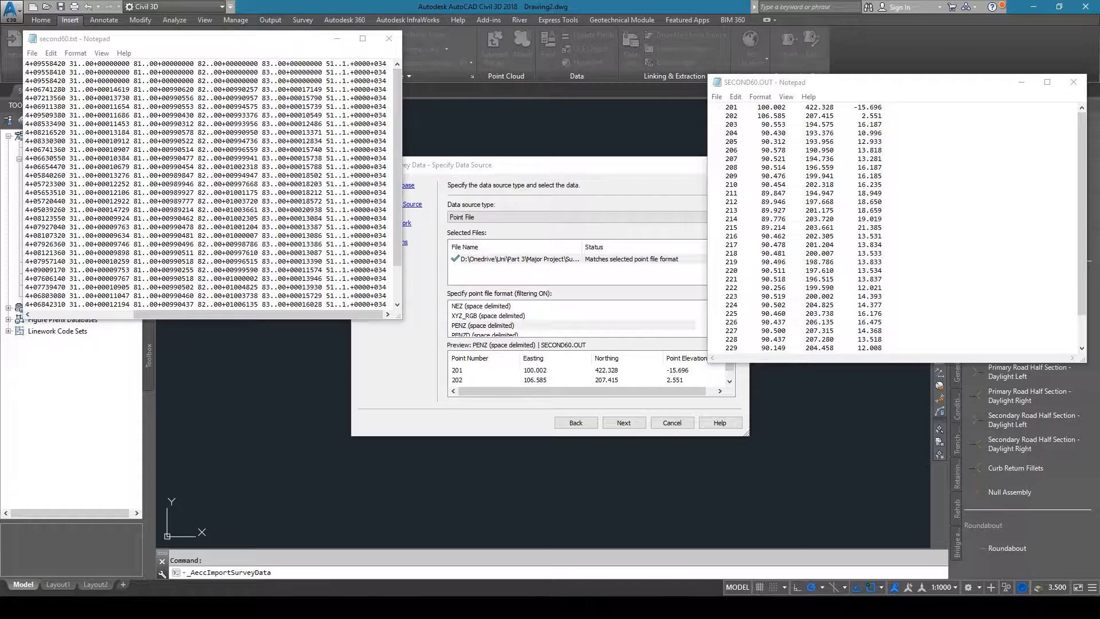
drag(277, 45, 259, 180)
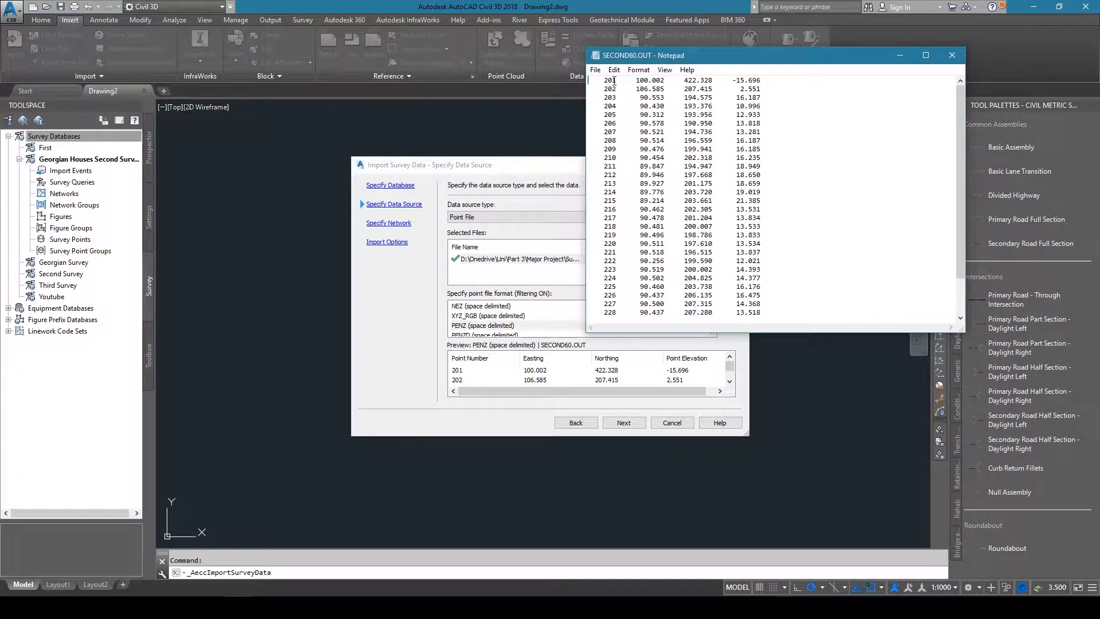
Try a comma delimiter after point number 201 in SECOND60.OUT and close the file.
click(615, 81)
text(,)
key(BackSpace)
key(Delete)
key(Delete)
key(Delete)
key(Delete)
key(Delete)
text(,)
key(BackSpace)
key(BackSpace)
click(944, 59)
click(564, 323)
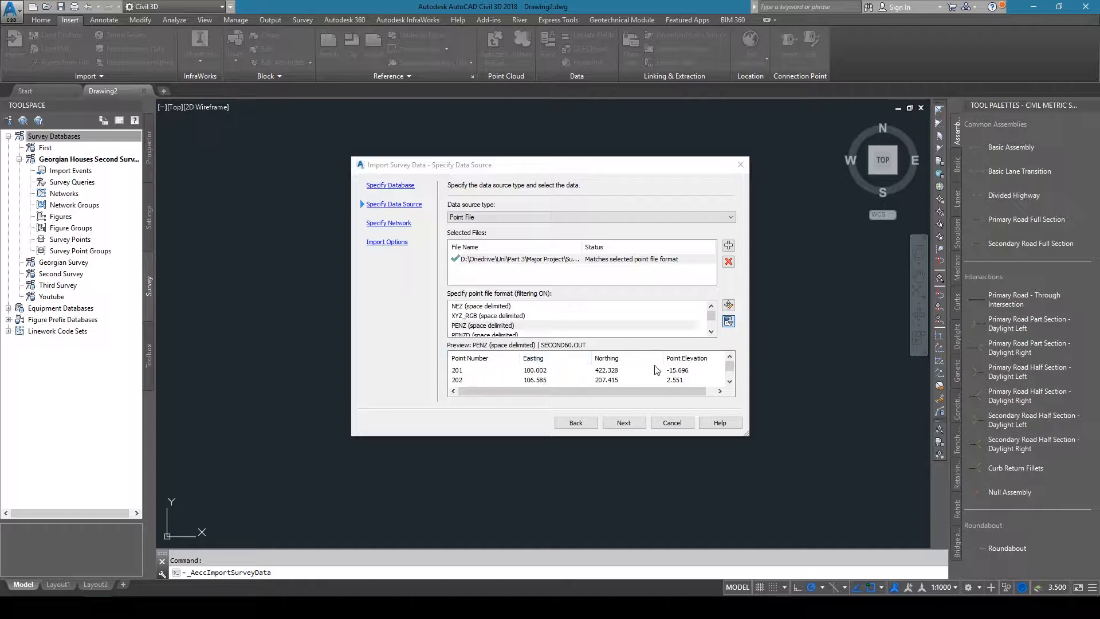
Finish the import of SECOND60.OUT in PENZ (space delimited) format with no survey network and survey points inserted.
drag(748, 435, 812, 498)
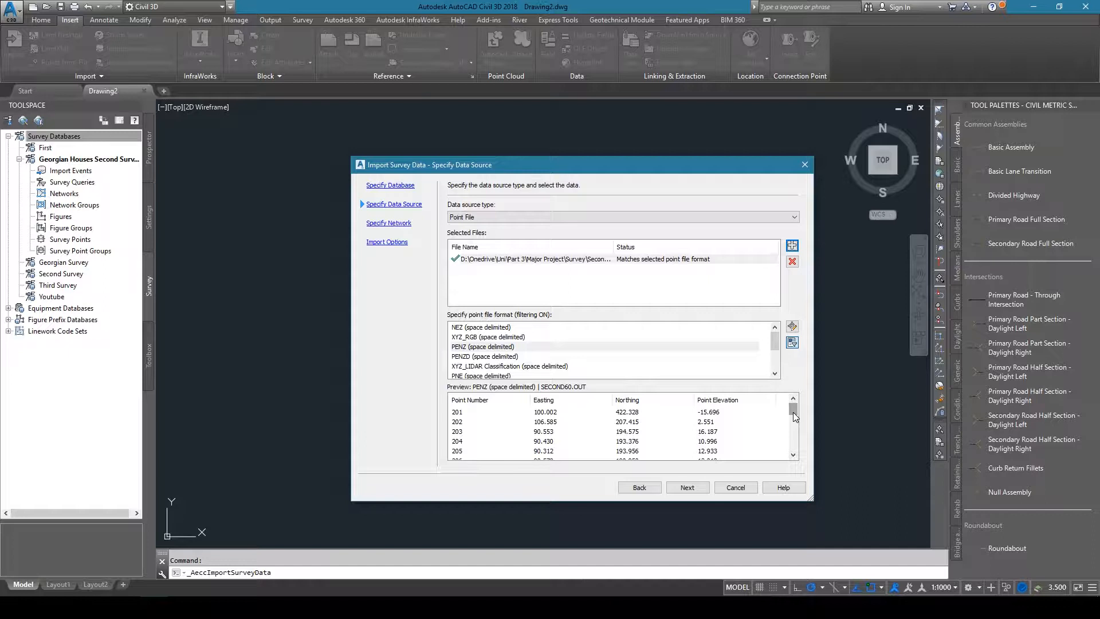
click(687, 488)
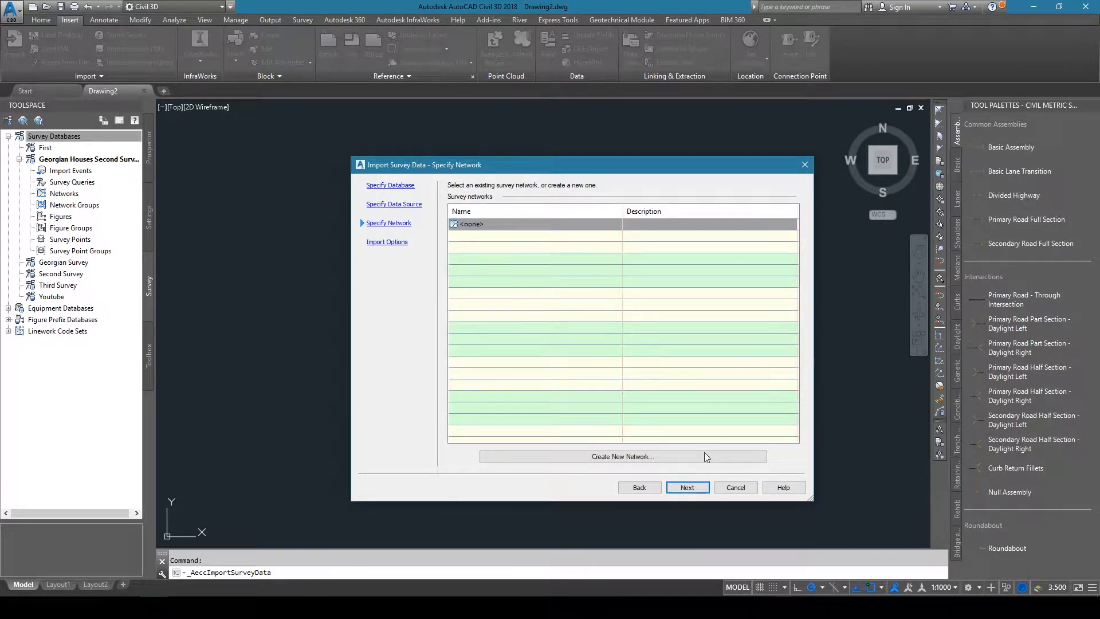
click(688, 489)
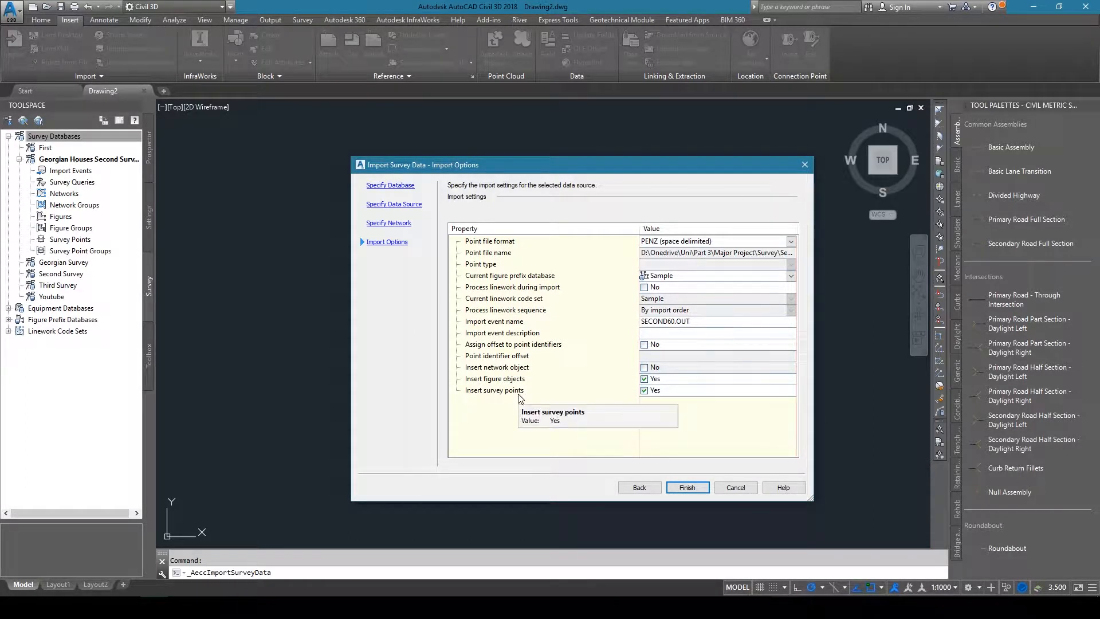
click(687, 488)
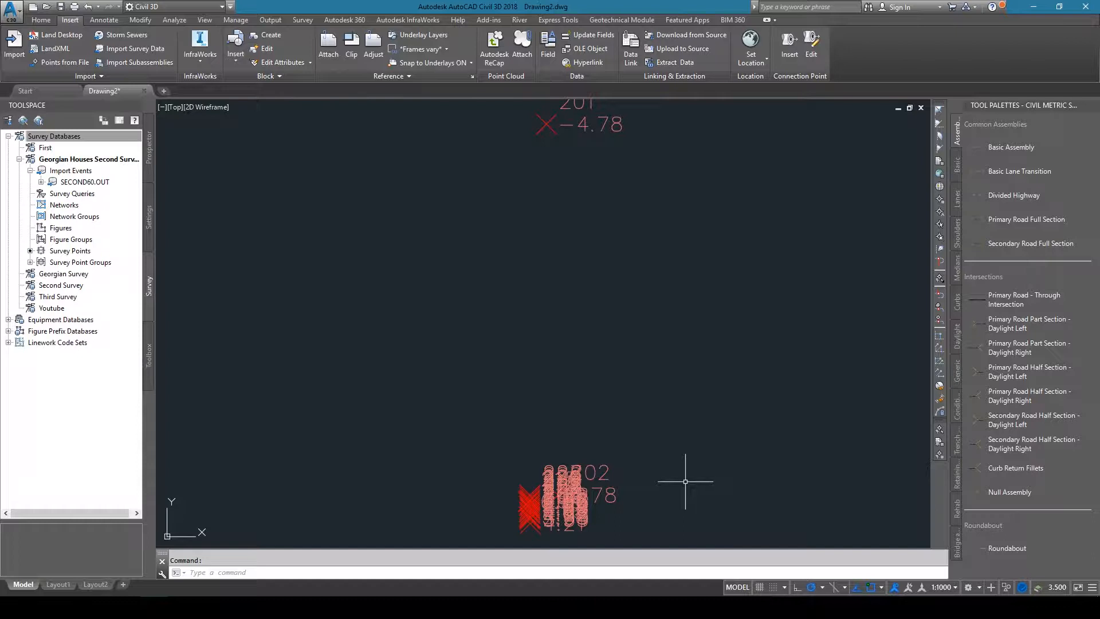
Delete the stray survey point 201 lying far from the main point cluster.
scroll(493, 281, down, 1)
scroll(543, 332, up, 1)
scroll(560, 393, down, 1)
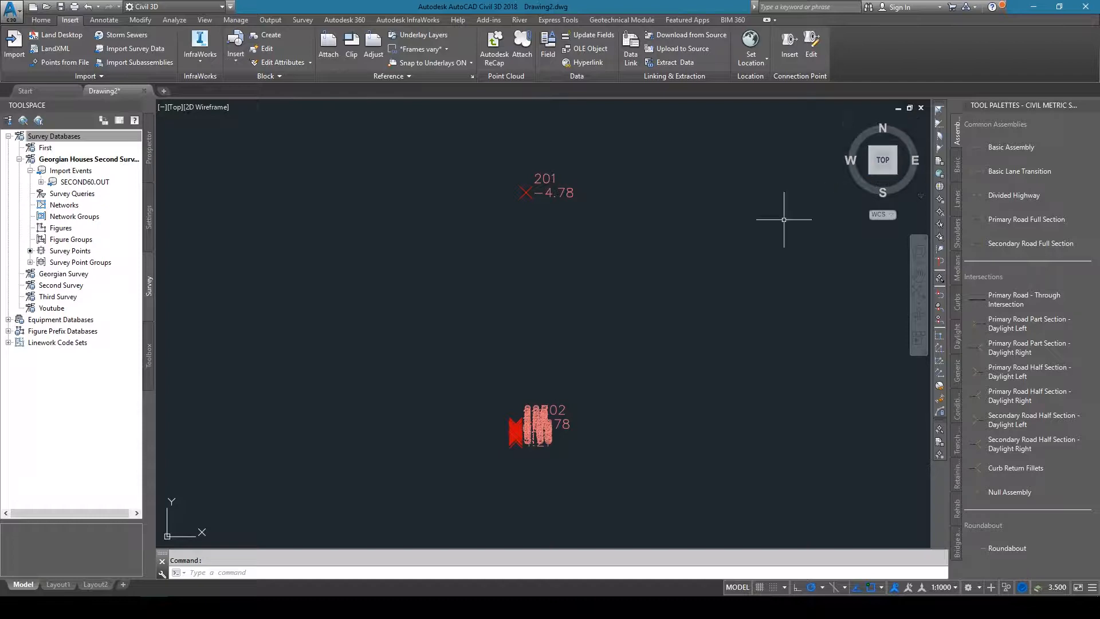
key(Delete)
click(895, 172)
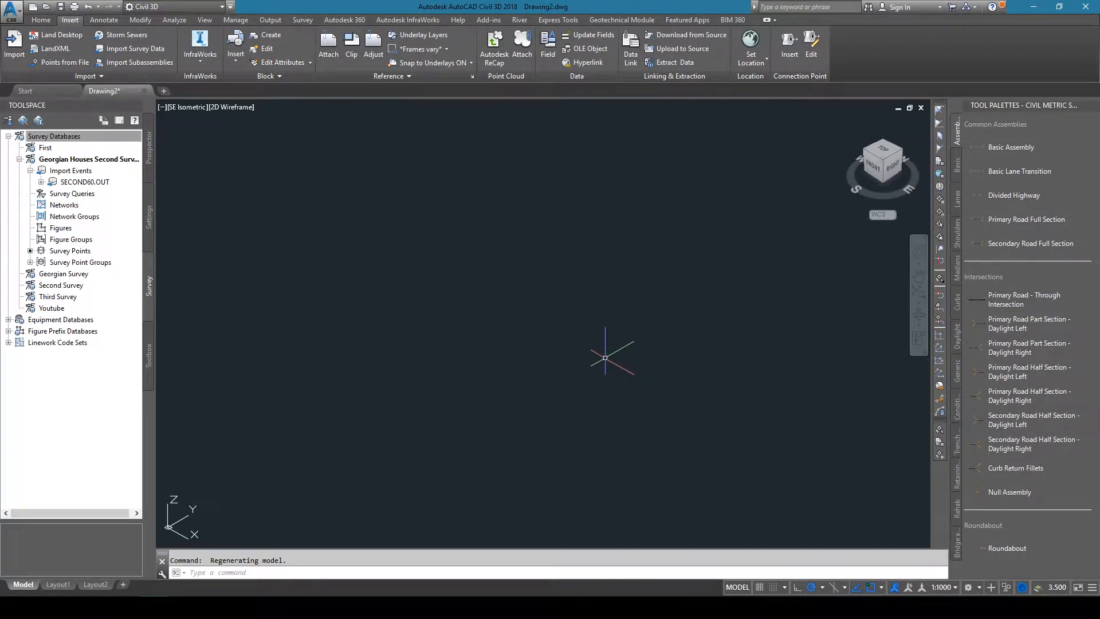
click(883, 151)
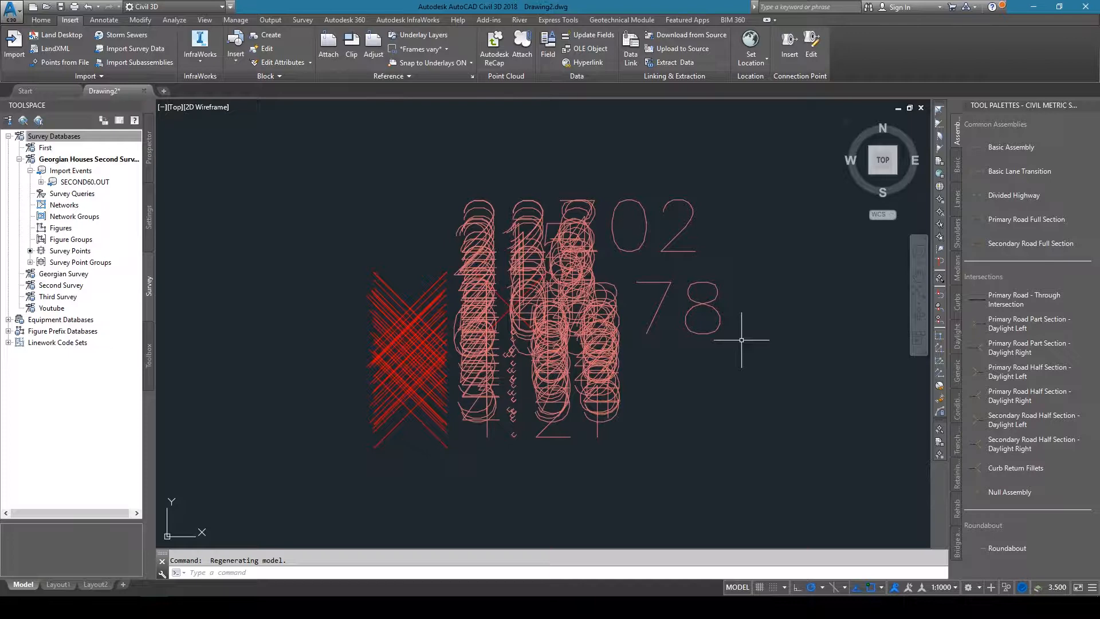
Set the point label style of all clustered survey points to Point Number Only in their properties.
click(298, 146)
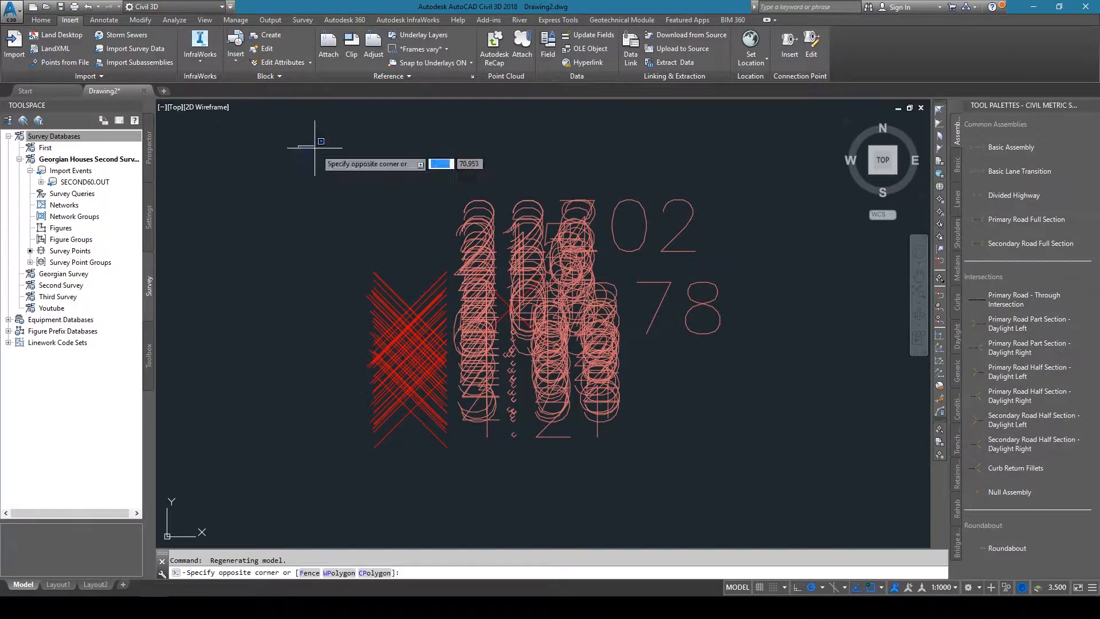
click(783, 470)
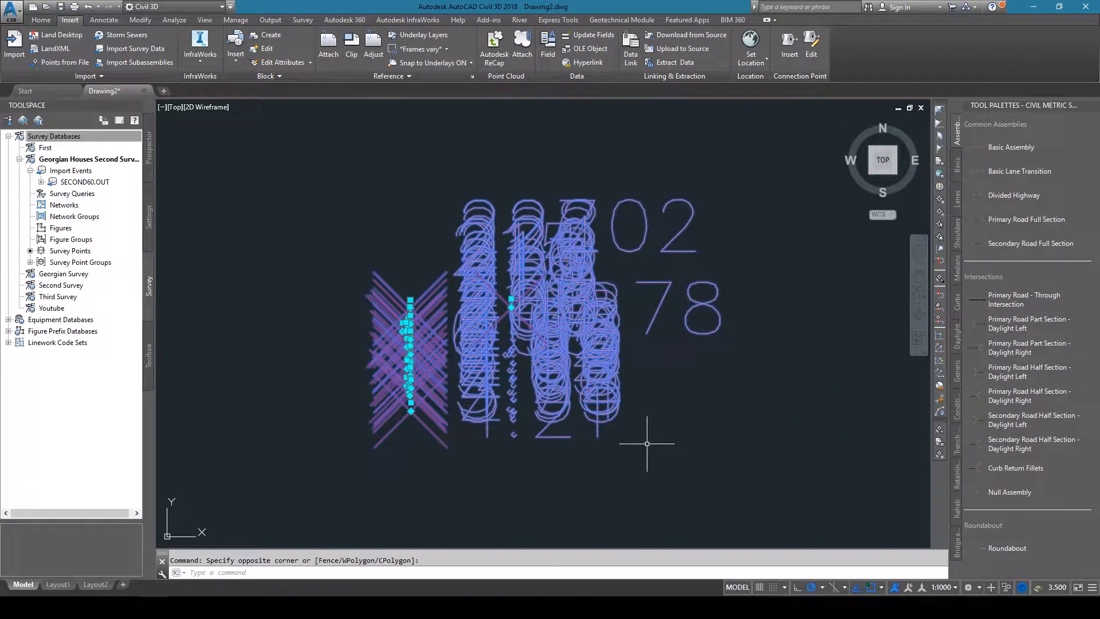
text(PROPERTIES)
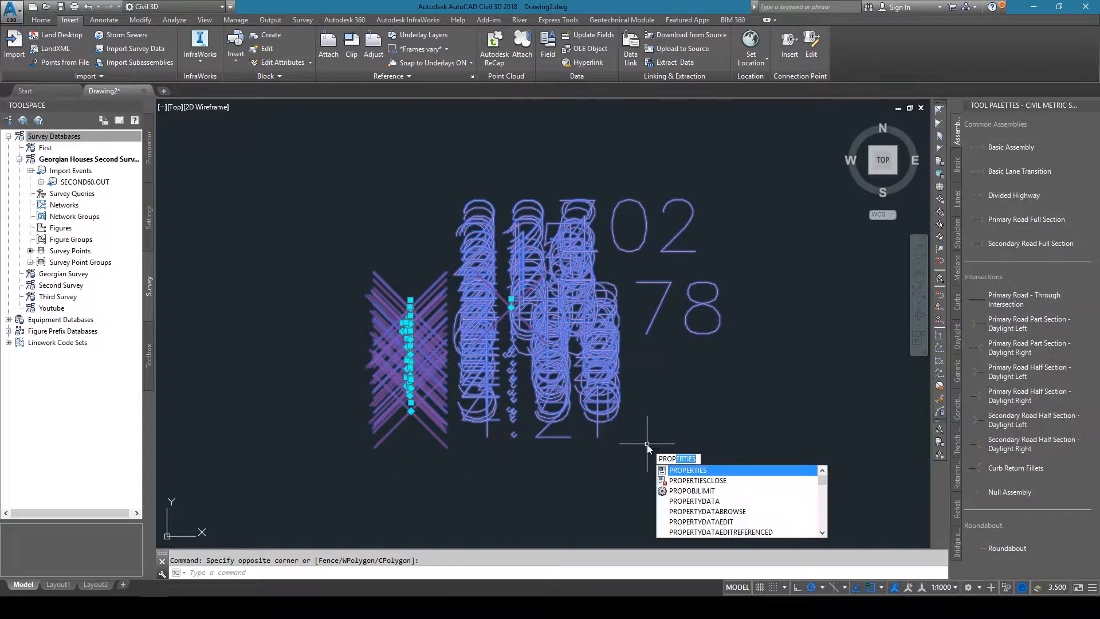
click(700, 471)
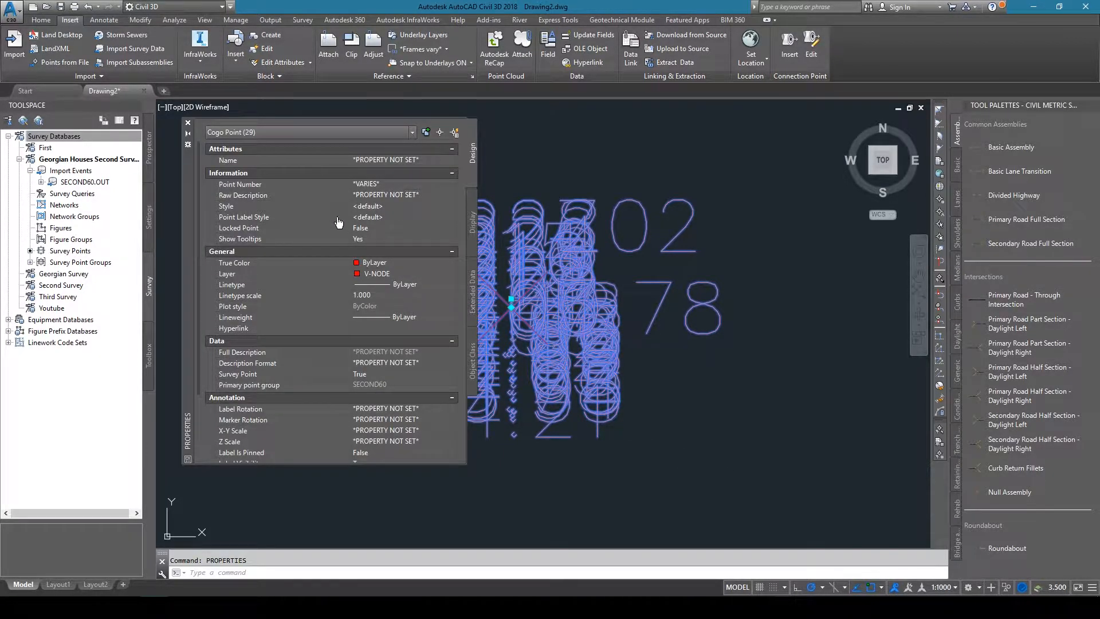
click(397, 218)
click(451, 217)
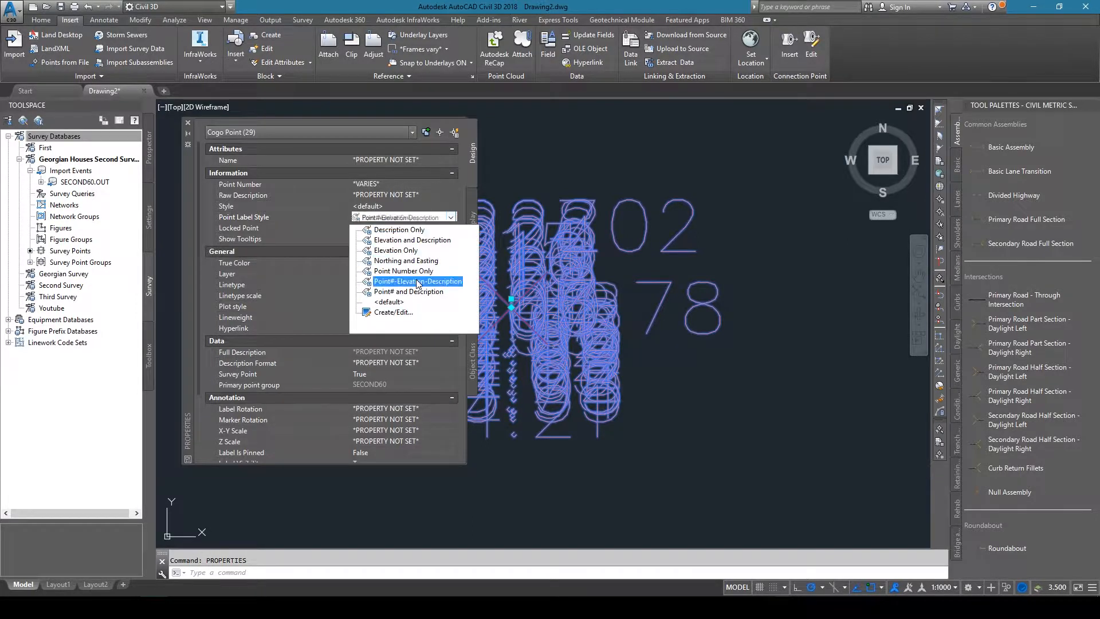
click(406, 273)
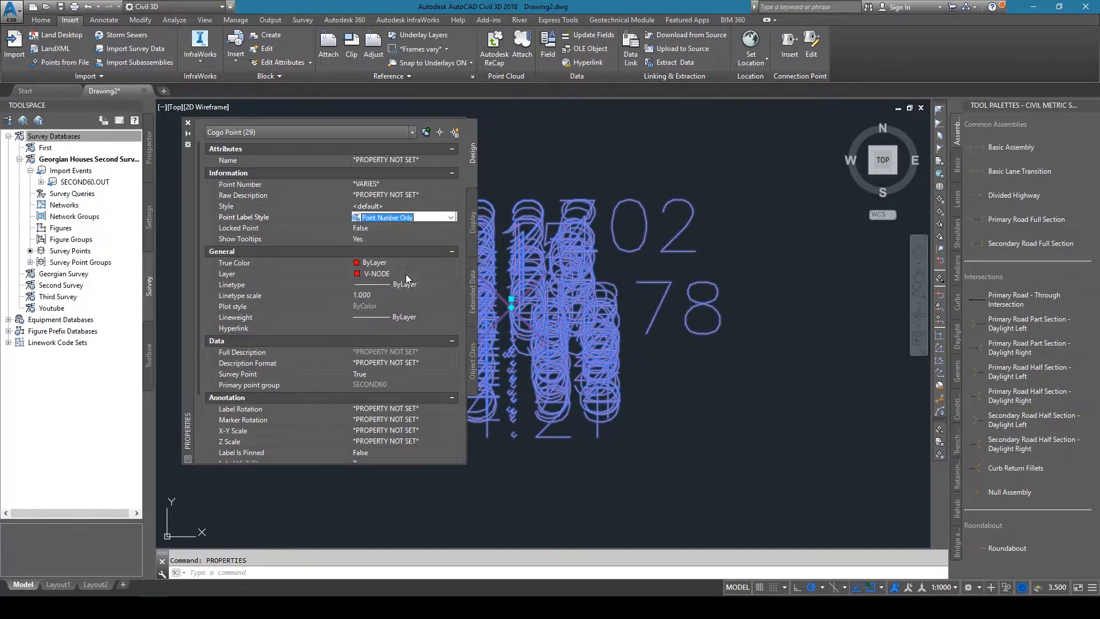
click(188, 123)
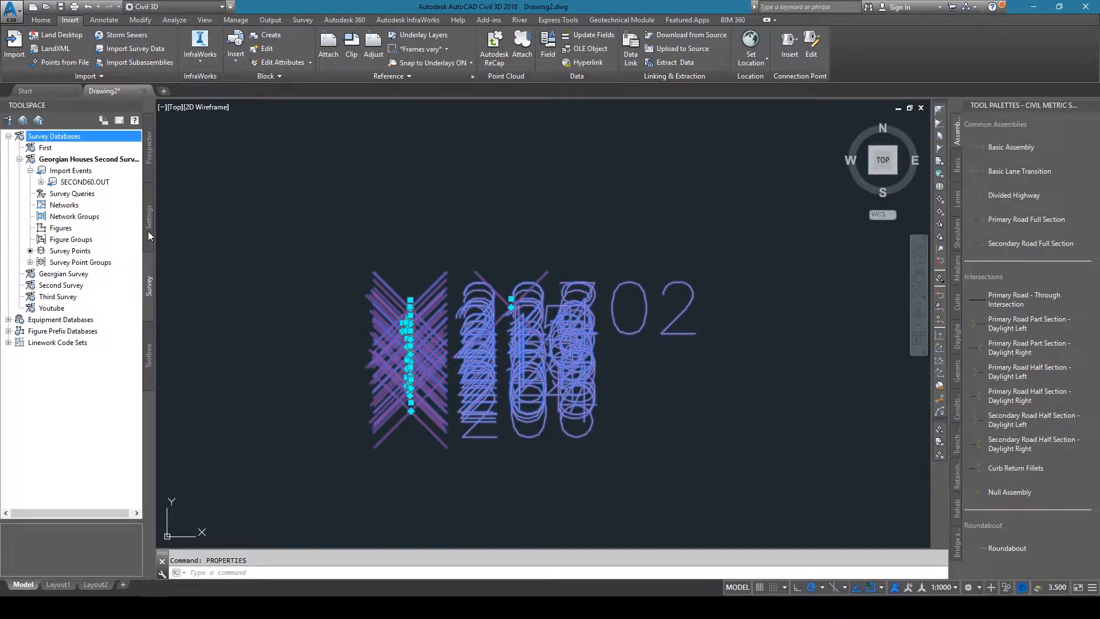
Open the Basic point style of Drawing2 for editing.
click(150, 229)
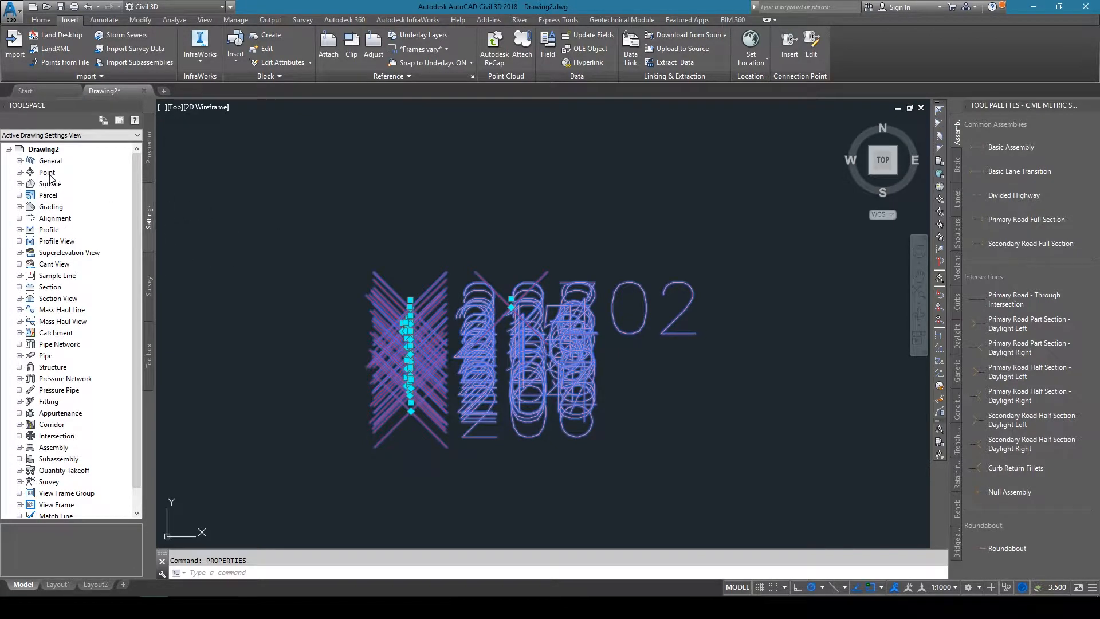
click(19, 172)
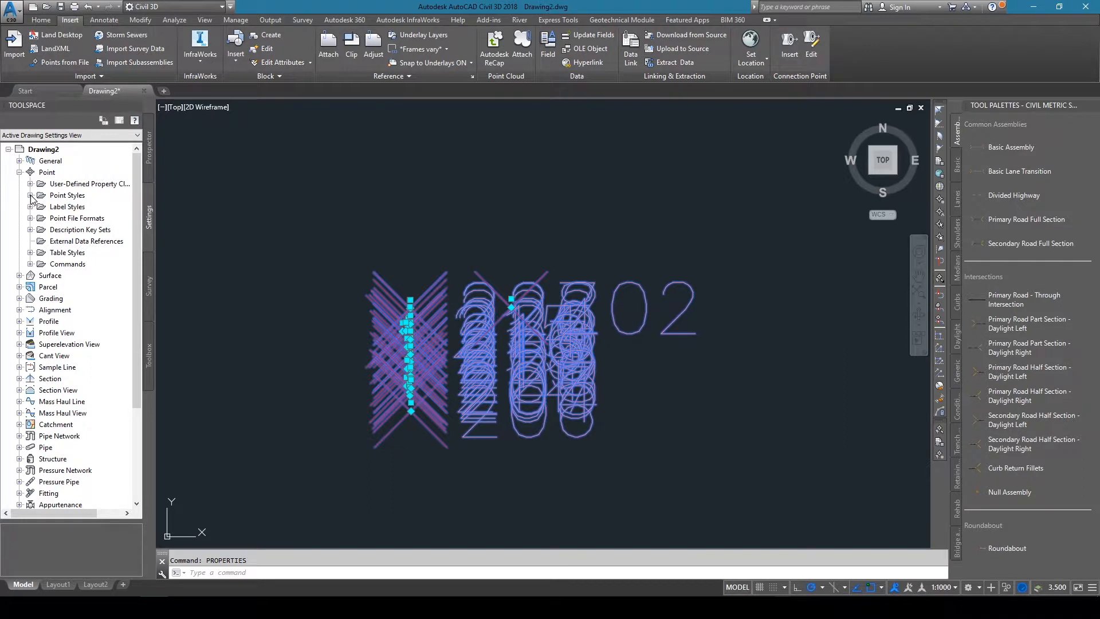
click(31, 196)
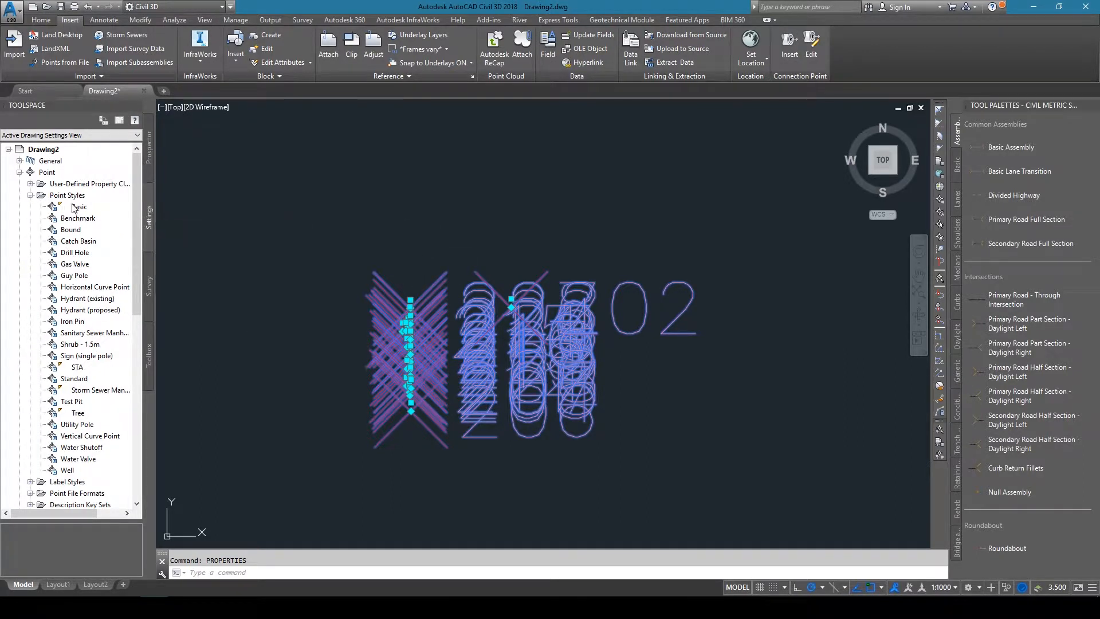
mouse_move(61, 209)
right_click(64, 207)
click(109, 213)
click(393, 187)
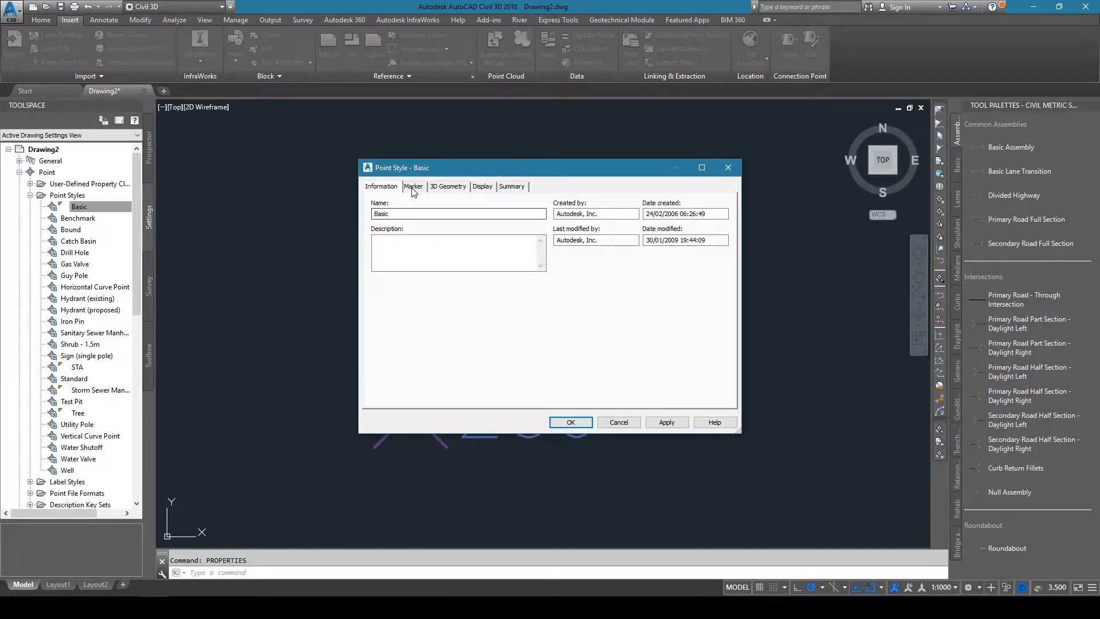
Change the Basic point style's custom marker to a dot without a square or circle around it.
click(414, 187)
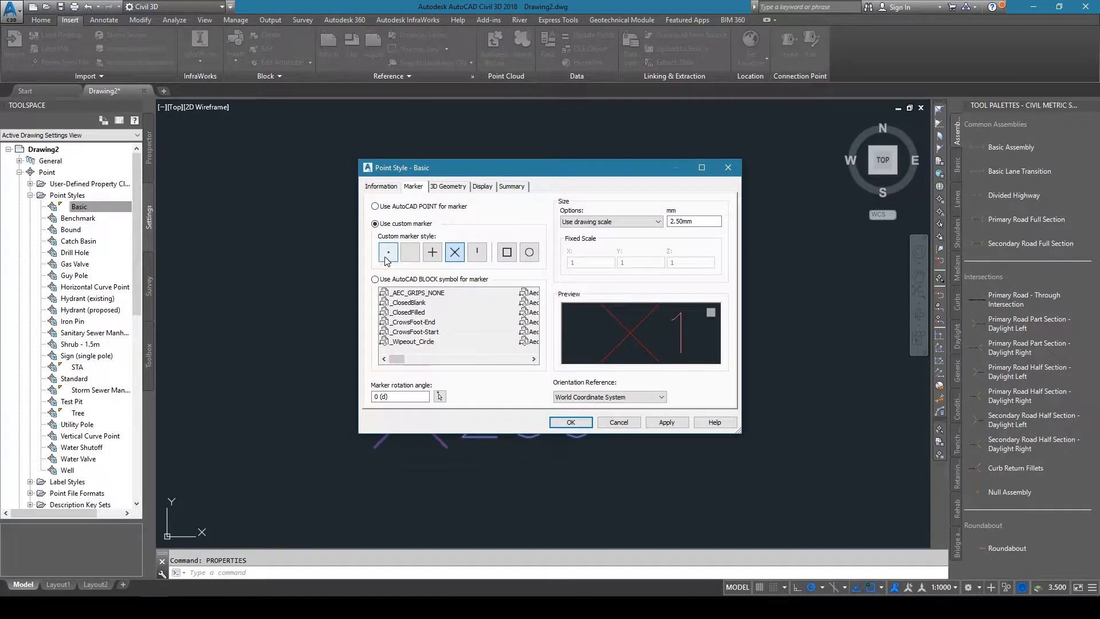
click(433, 255)
click(477, 252)
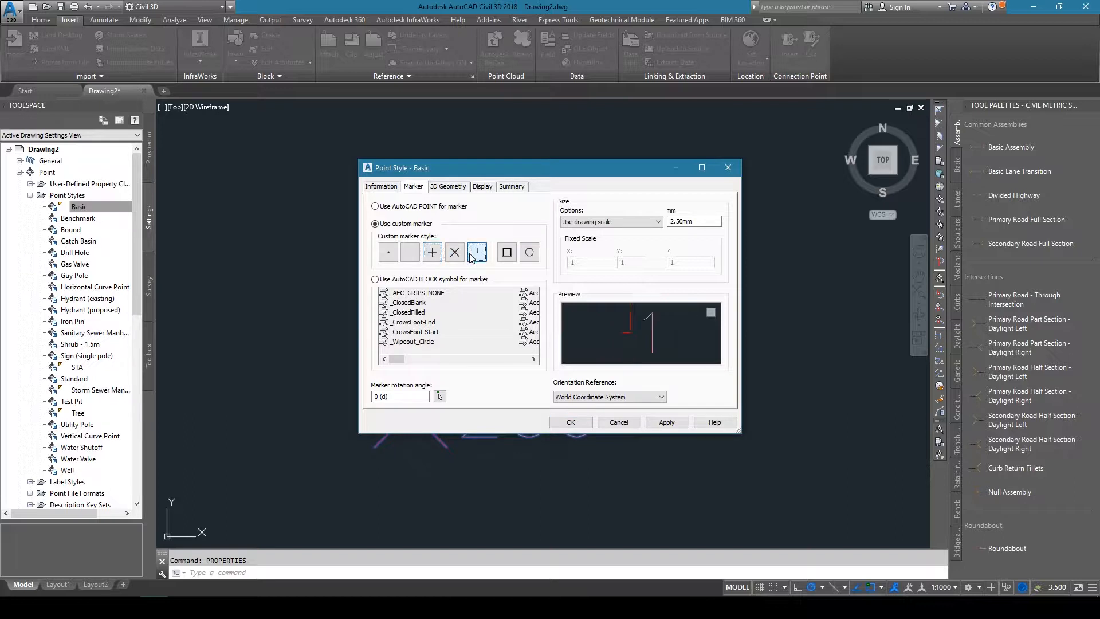
click(507, 253)
click(529, 253)
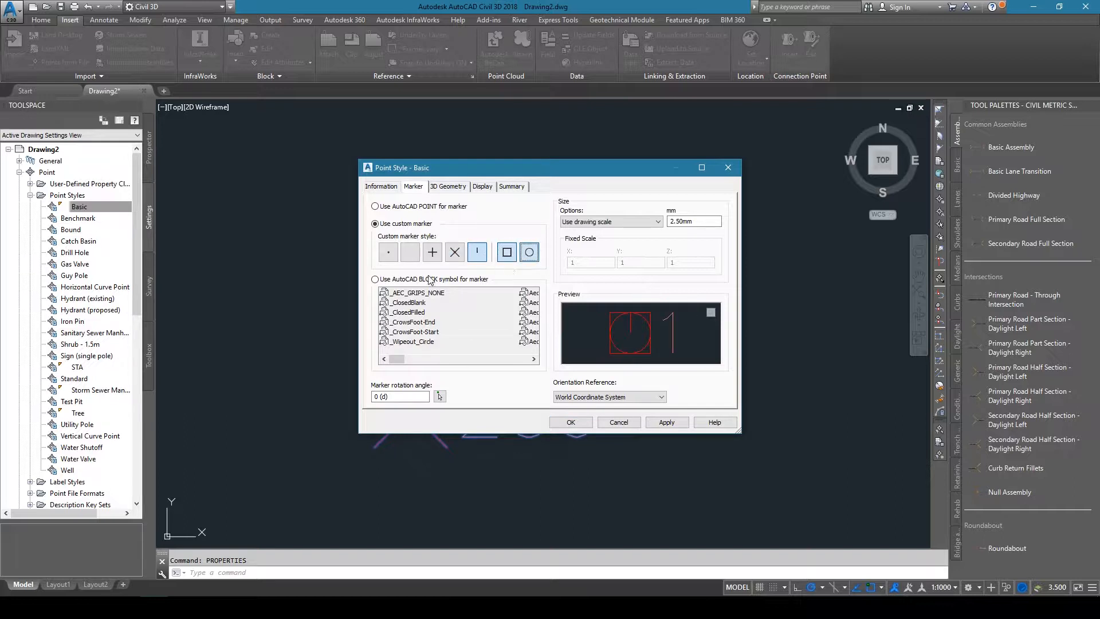
click(389, 253)
click(477, 253)
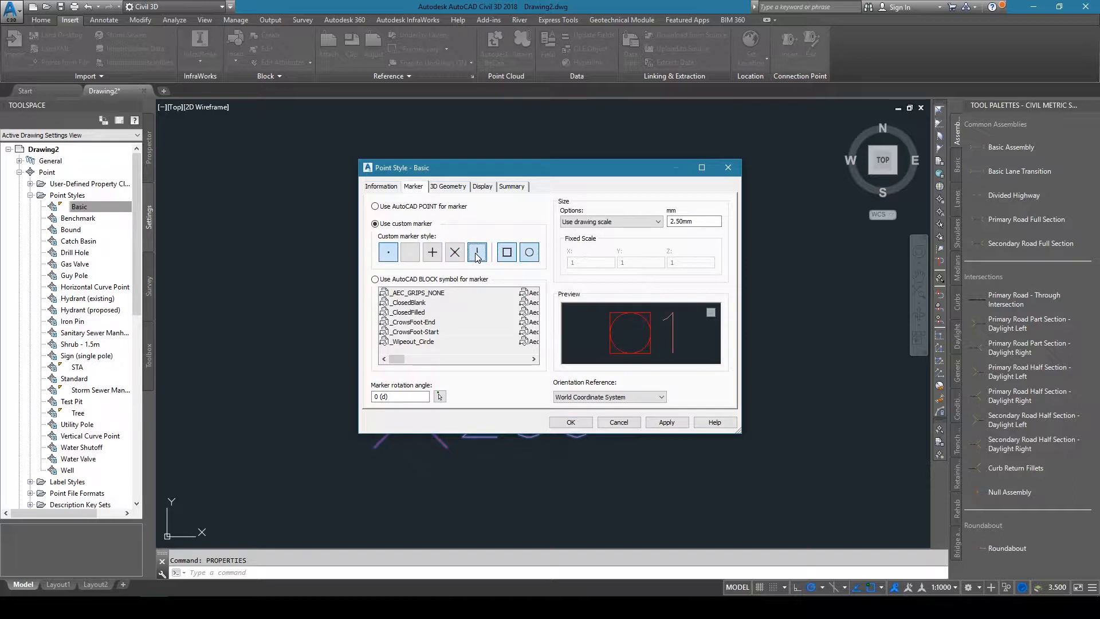
click(529, 253)
click(507, 252)
click(389, 253)
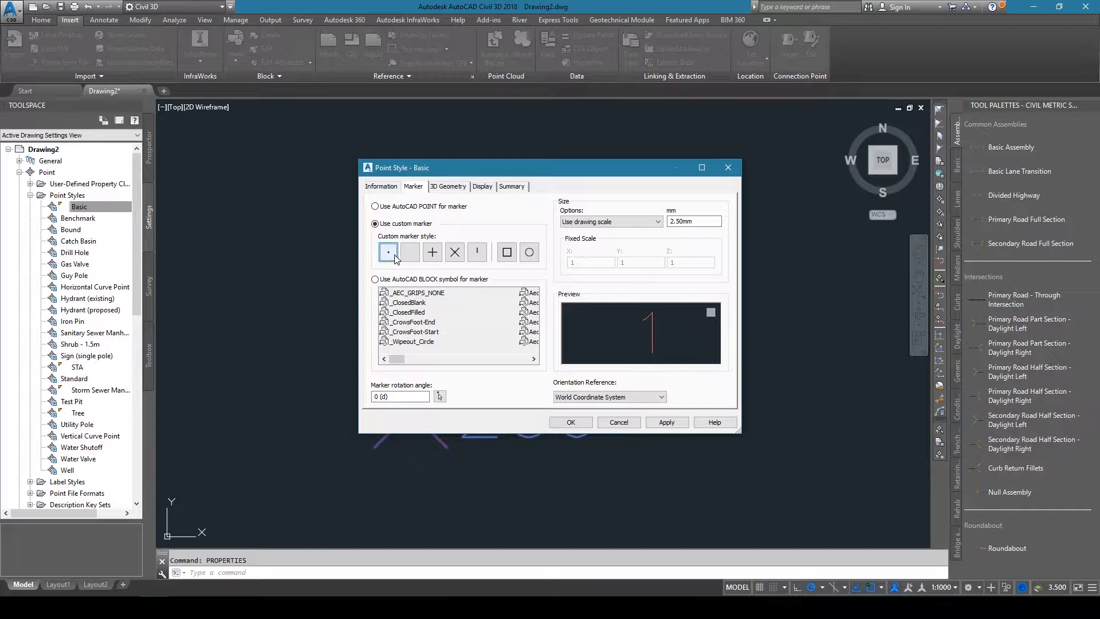
Set the marker's orientation reference to View in the Basic point style.
click(657, 221)
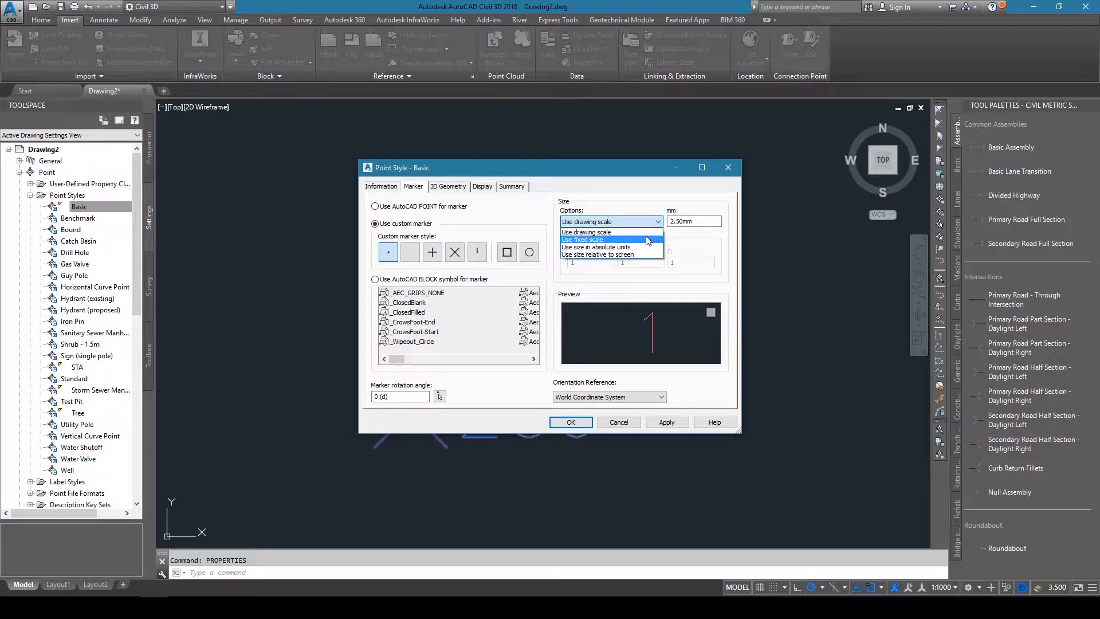
click(646, 207)
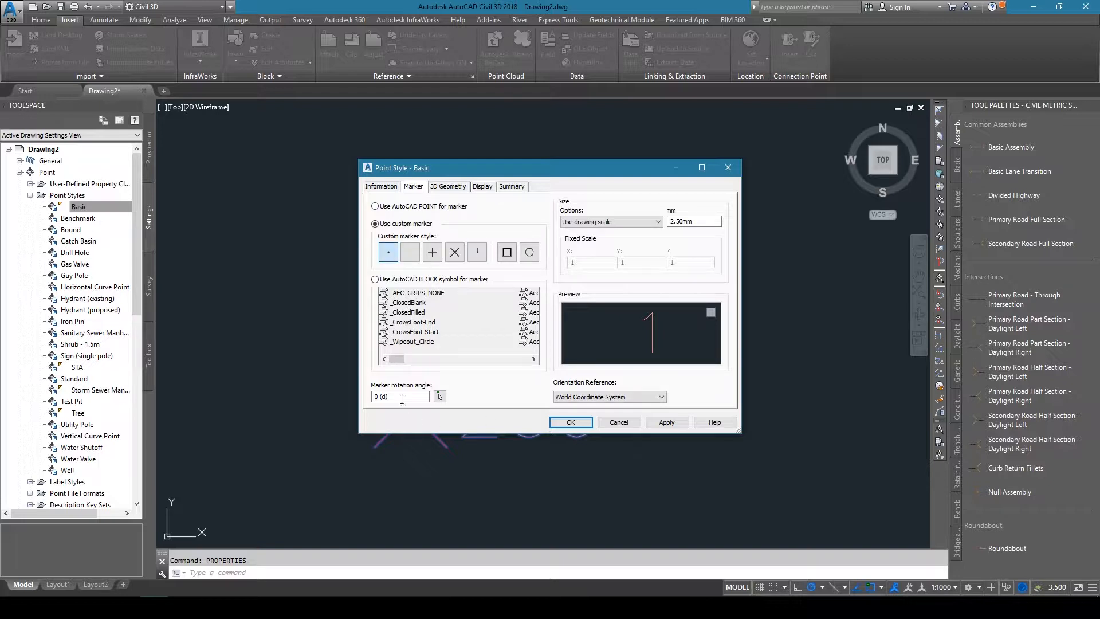
click(643, 398)
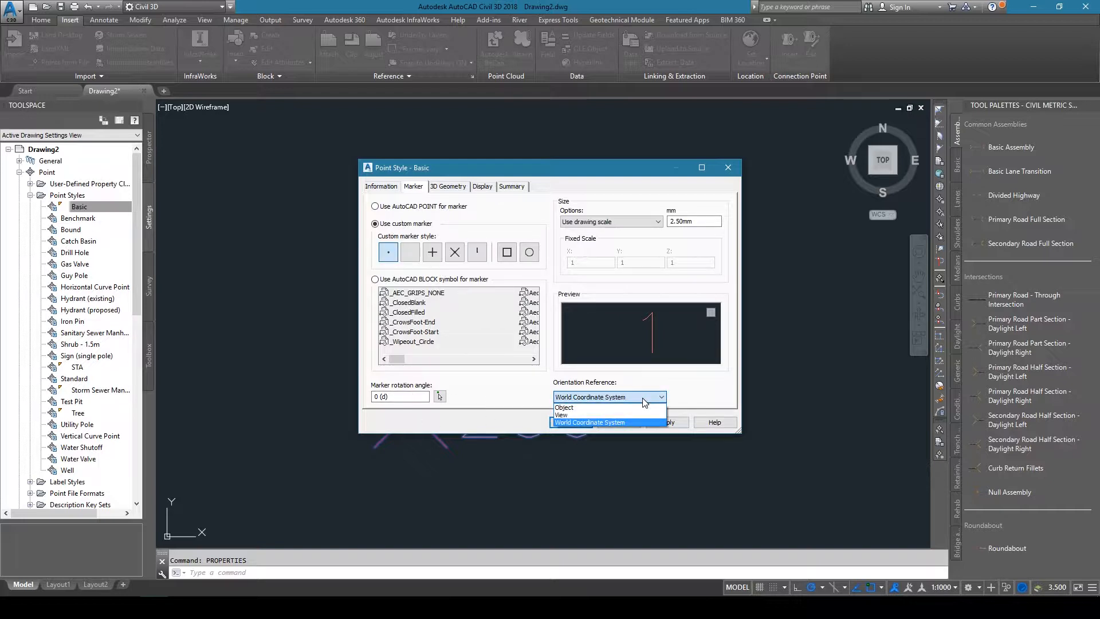
click(565, 416)
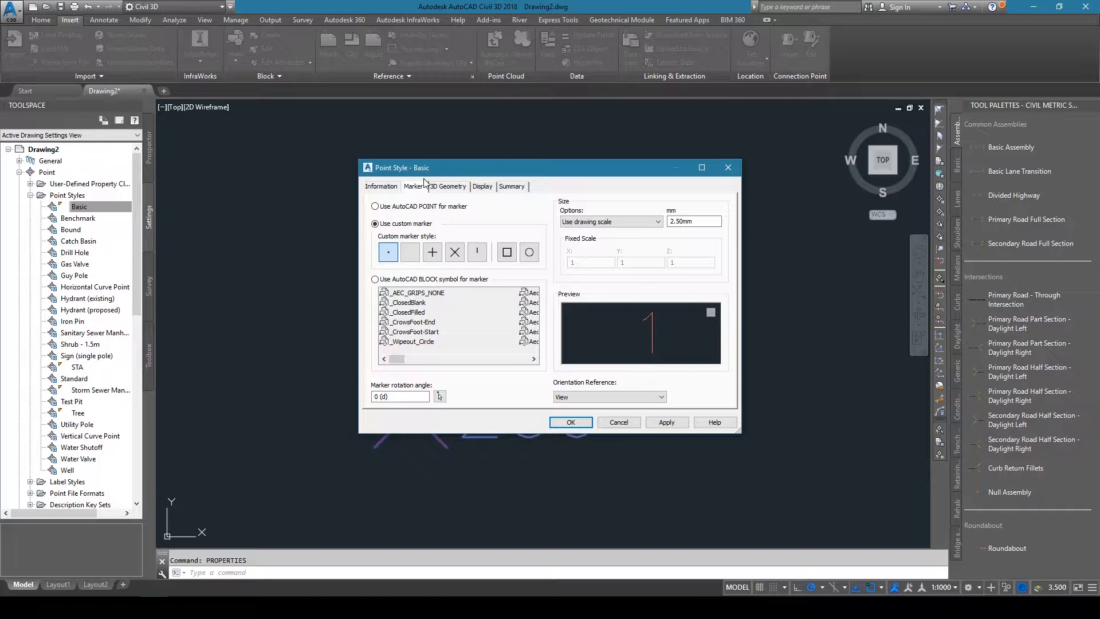
Set the Basic point style's 3D point display mode to Exaggerate Points by Scale Factor.
click(439, 187)
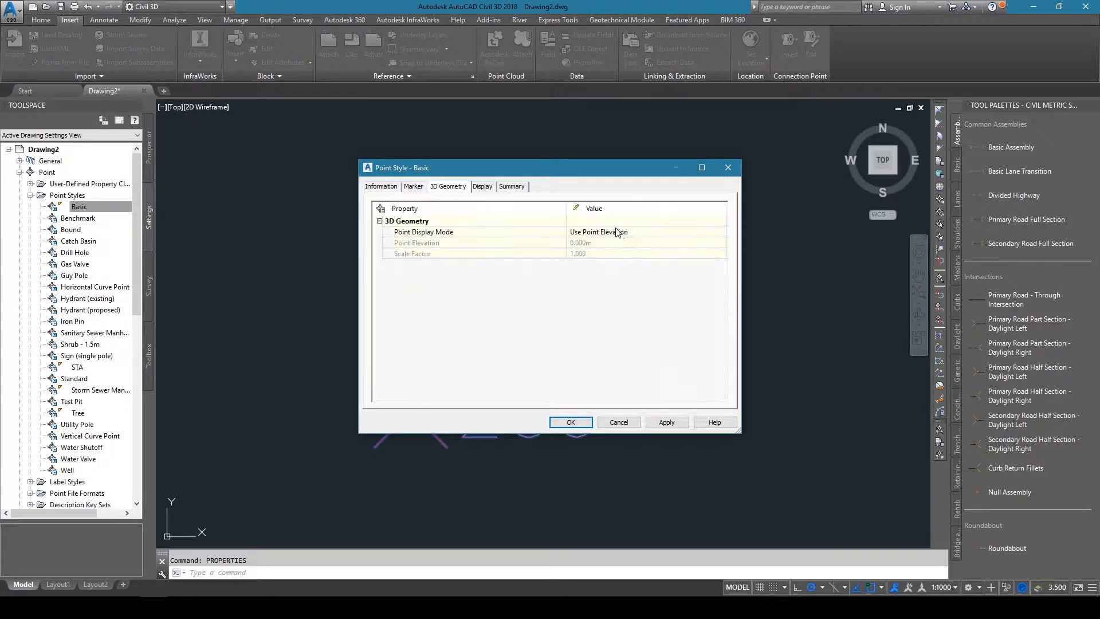
click(700, 231)
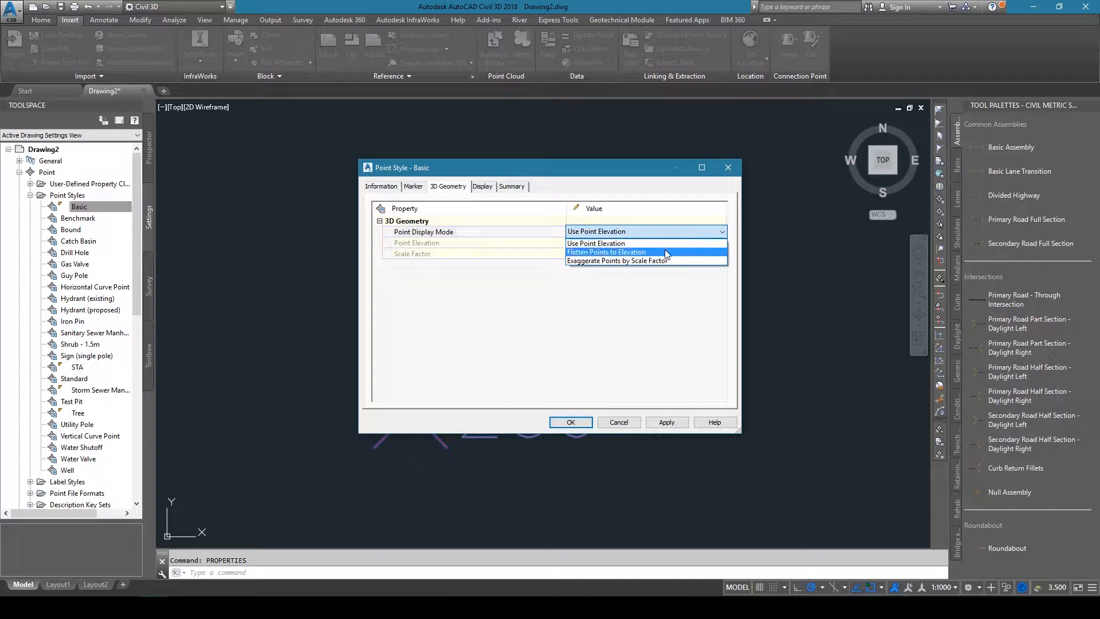
click(644, 261)
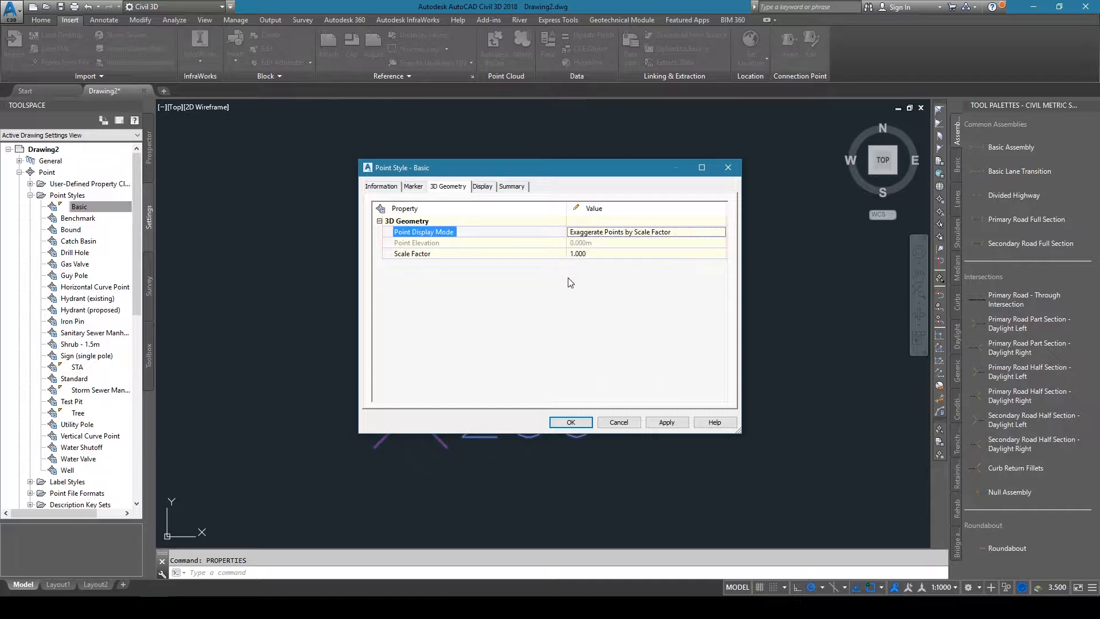
click(483, 187)
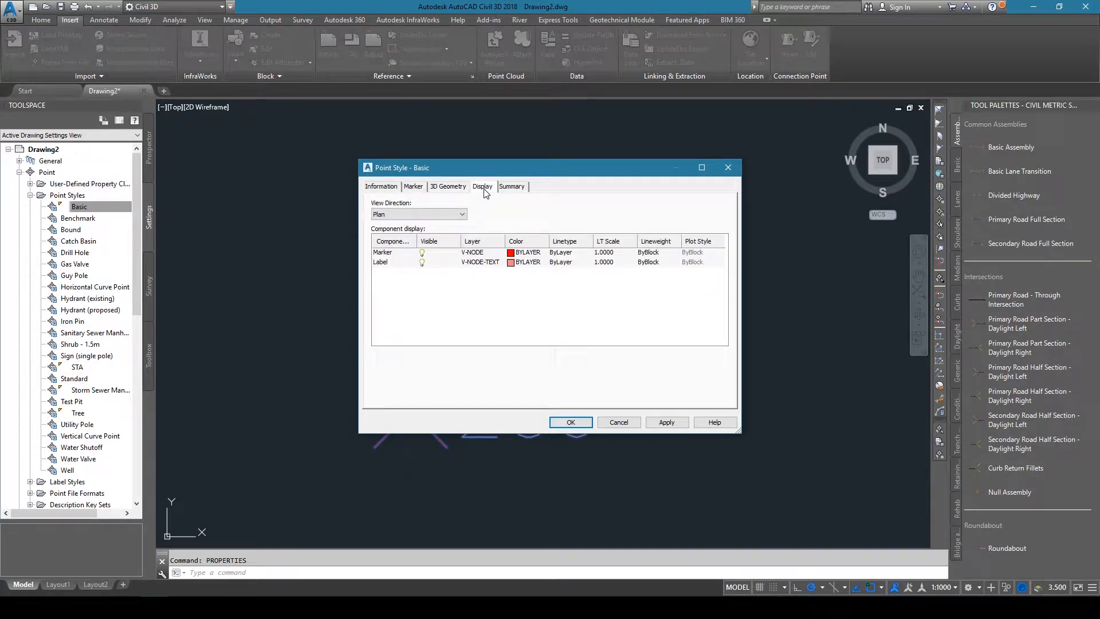
click(447, 189)
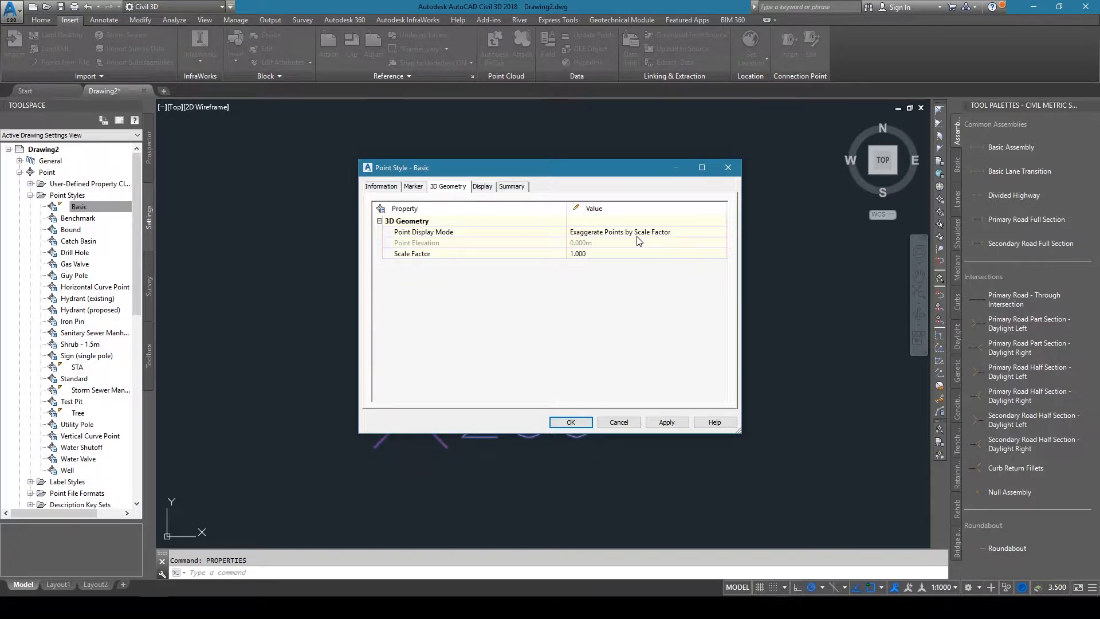
Turn on marker and label visibility for the Model view direction and apply the Basic point style changes.
click(483, 187)
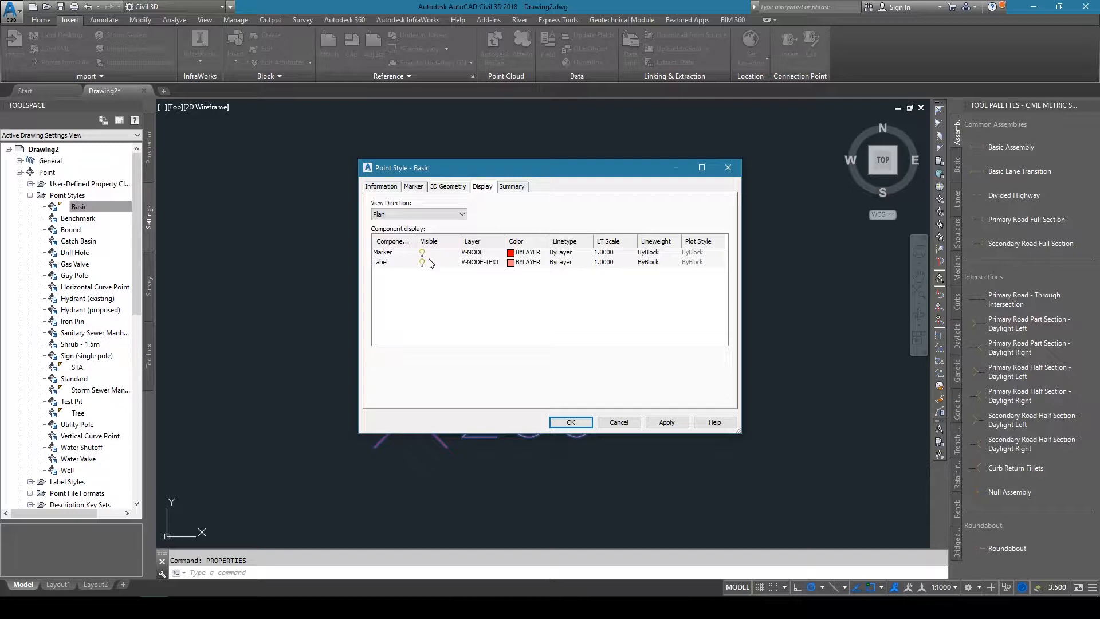
click(459, 215)
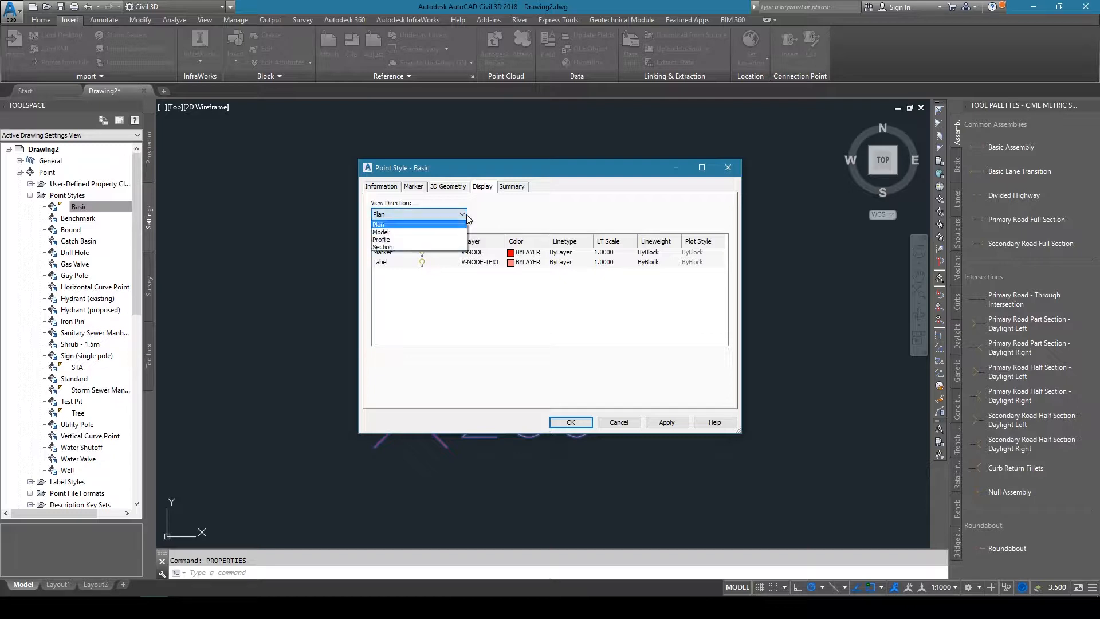
click(430, 233)
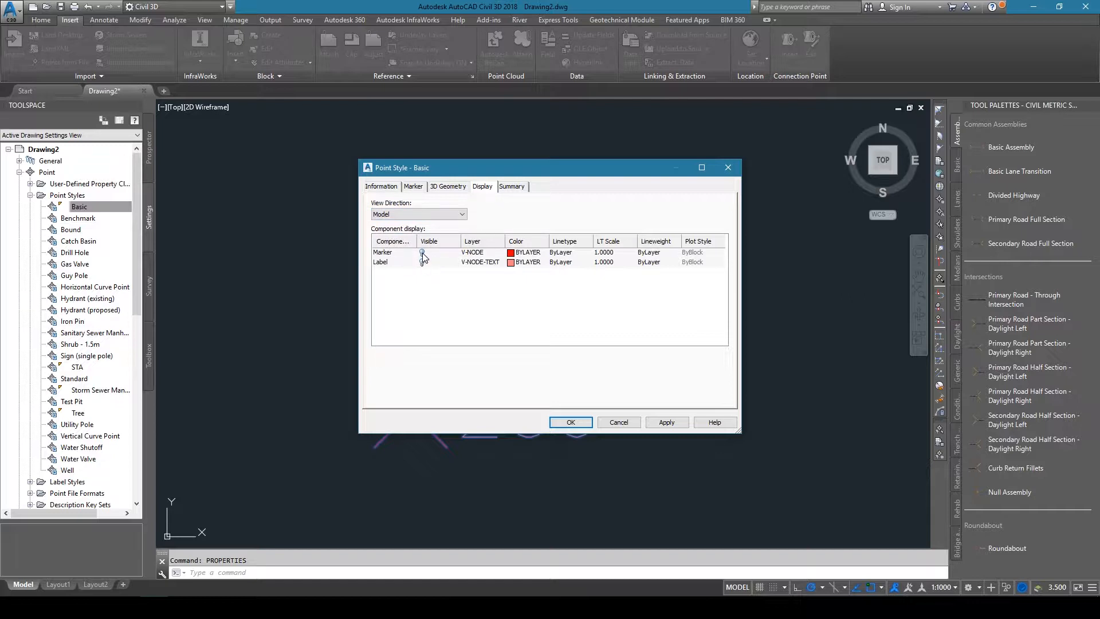
click(423, 253)
click(422, 262)
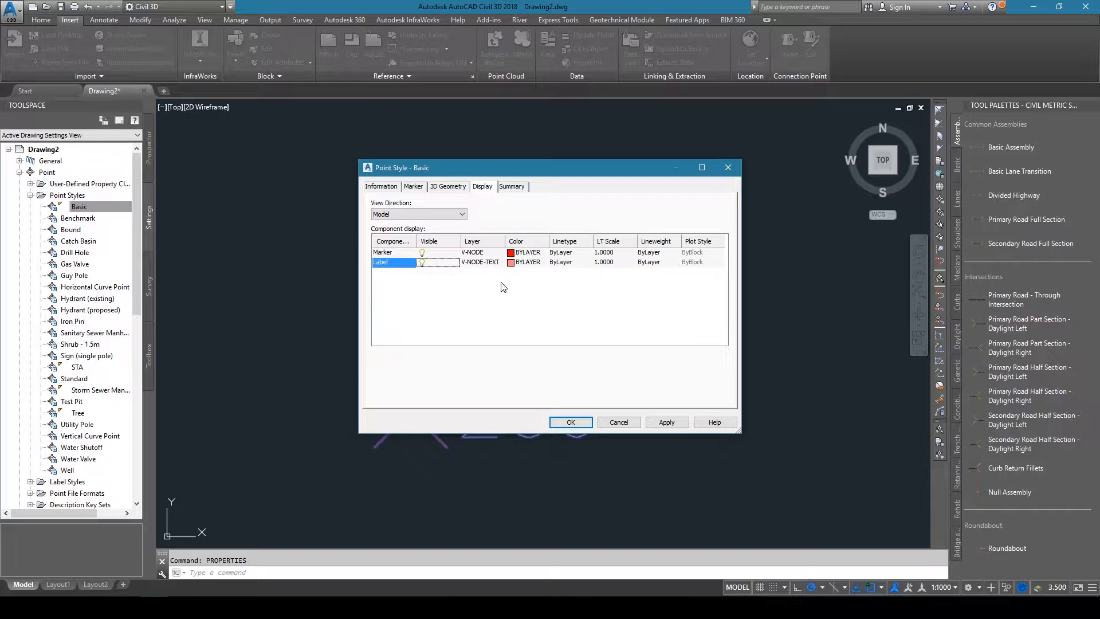
click(419, 214)
click(402, 248)
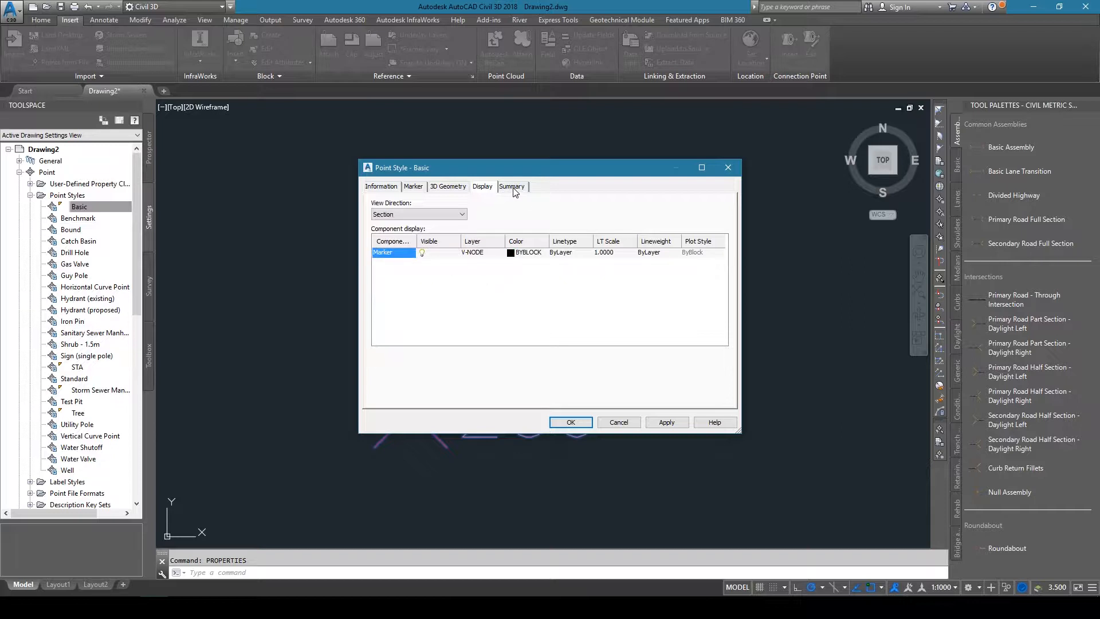
click(666, 423)
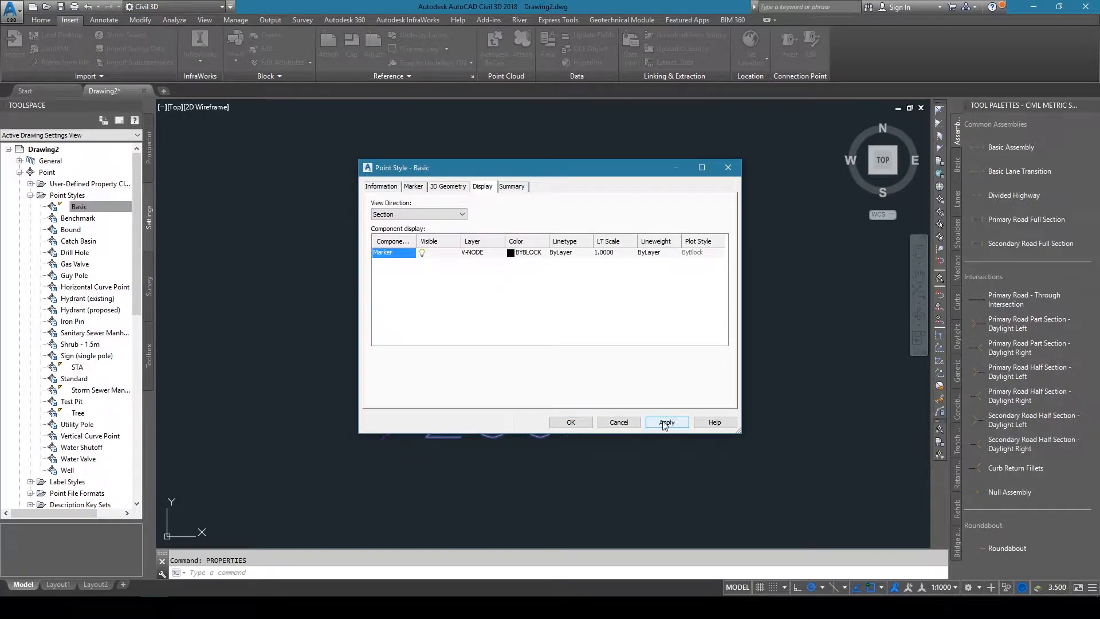
click(571, 422)
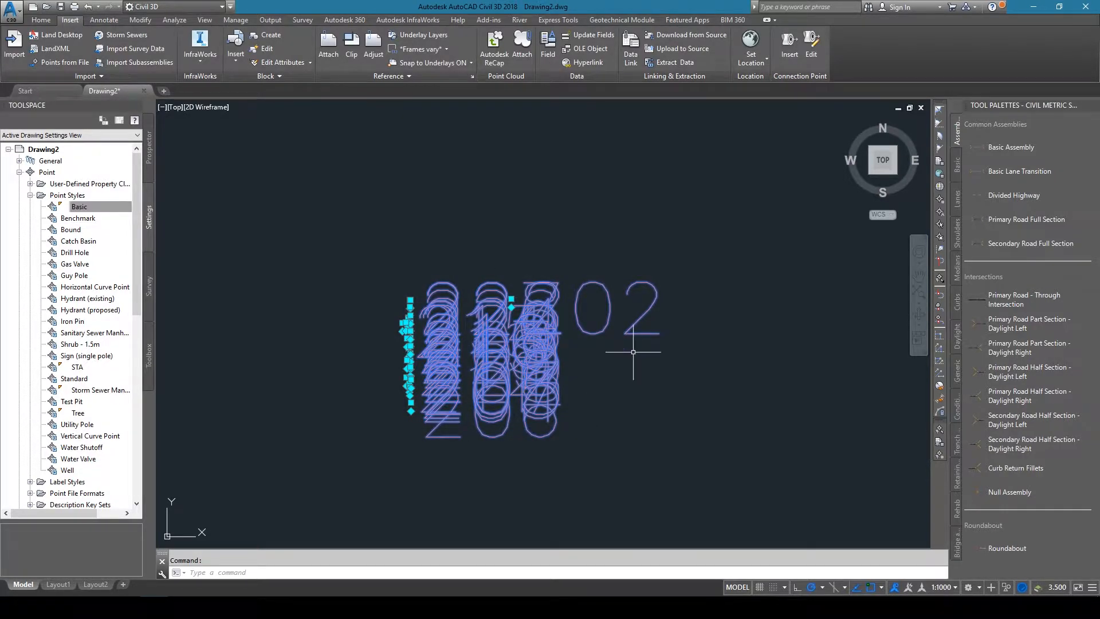
Switch the deselected points to an SE isometric view and open the Point Number Only label style for editing.
key(Escape)
click(896, 174)
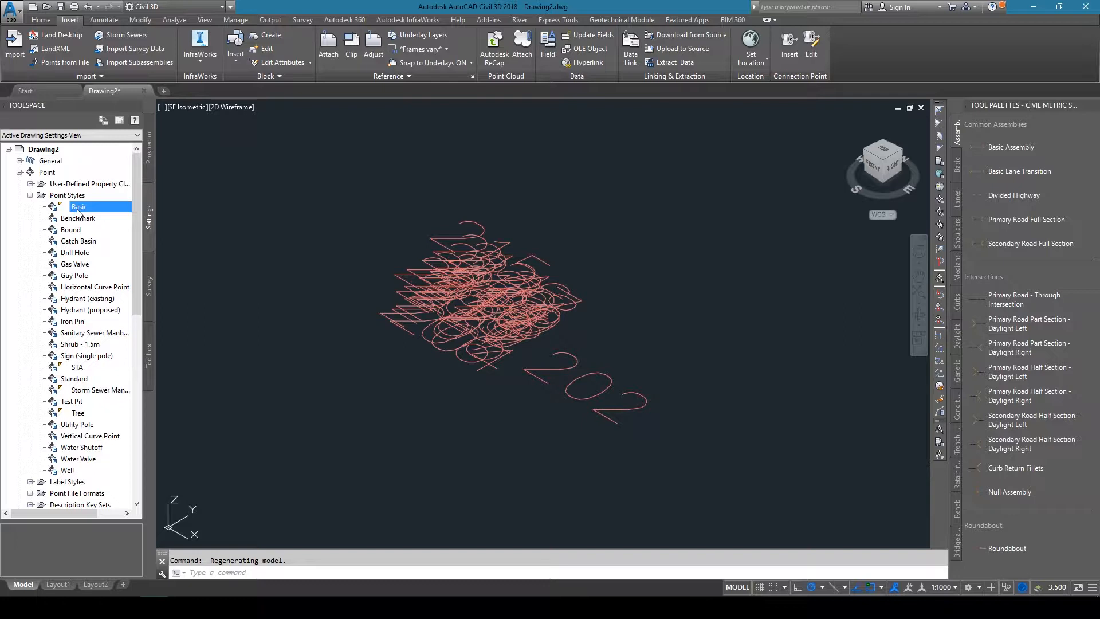
click(31, 195)
click(30, 207)
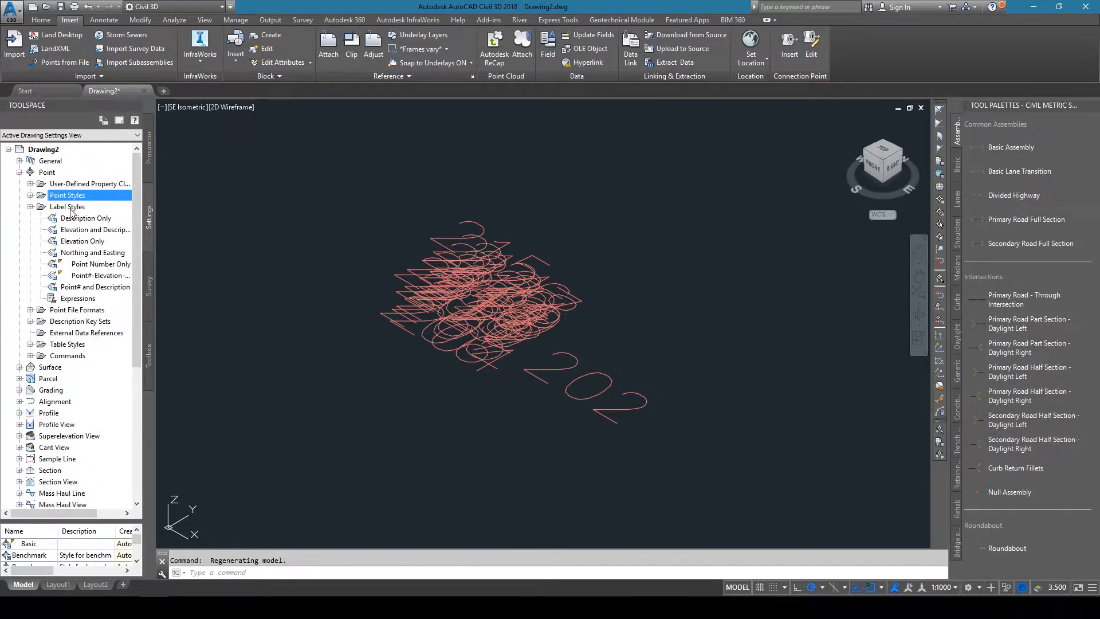
right_click(83, 266)
click(115, 269)
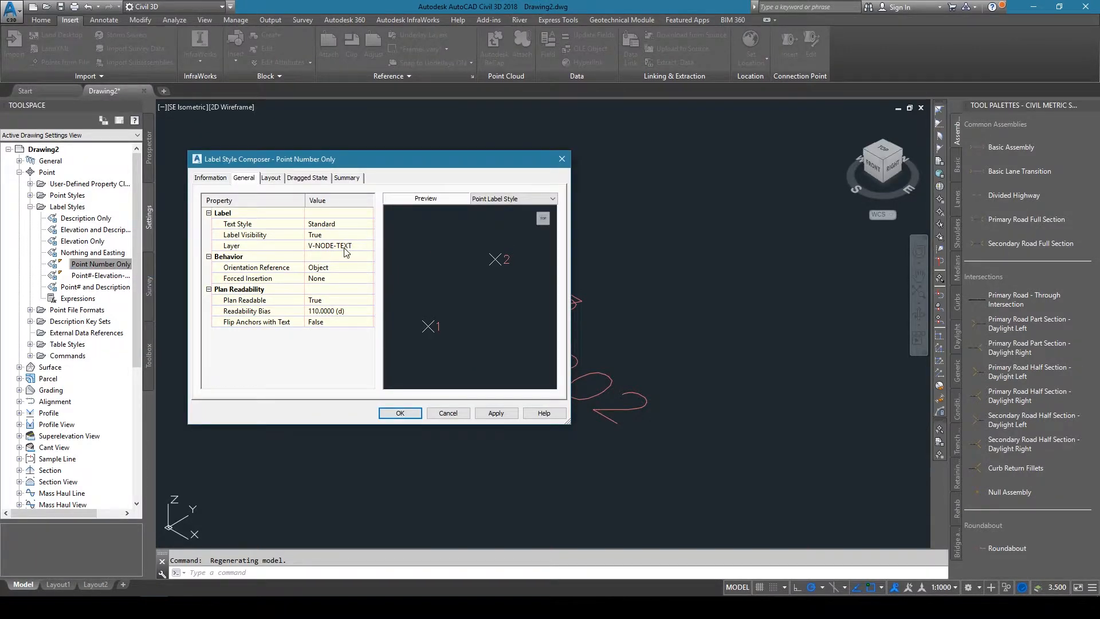
Set the label's orientation reference to View and keep Plan Readable at True.
click(347, 267)
click(349, 267)
click(351, 286)
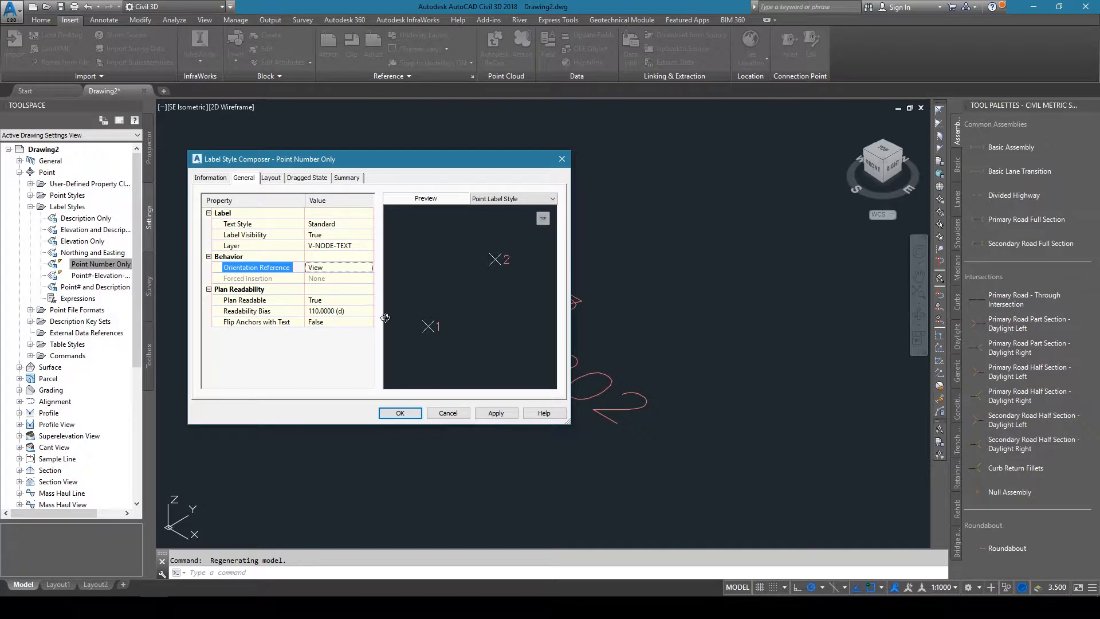
double_click(343, 300)
click(343, 301)
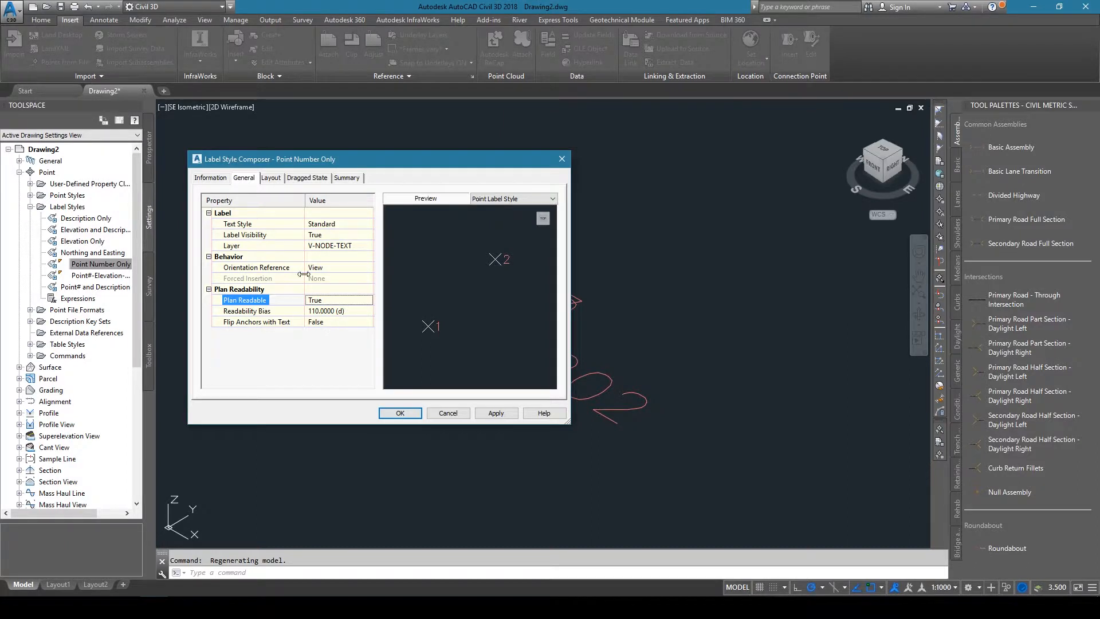
Set the text attachment of the label's Point Description component to Middle center.
click(266, 180)
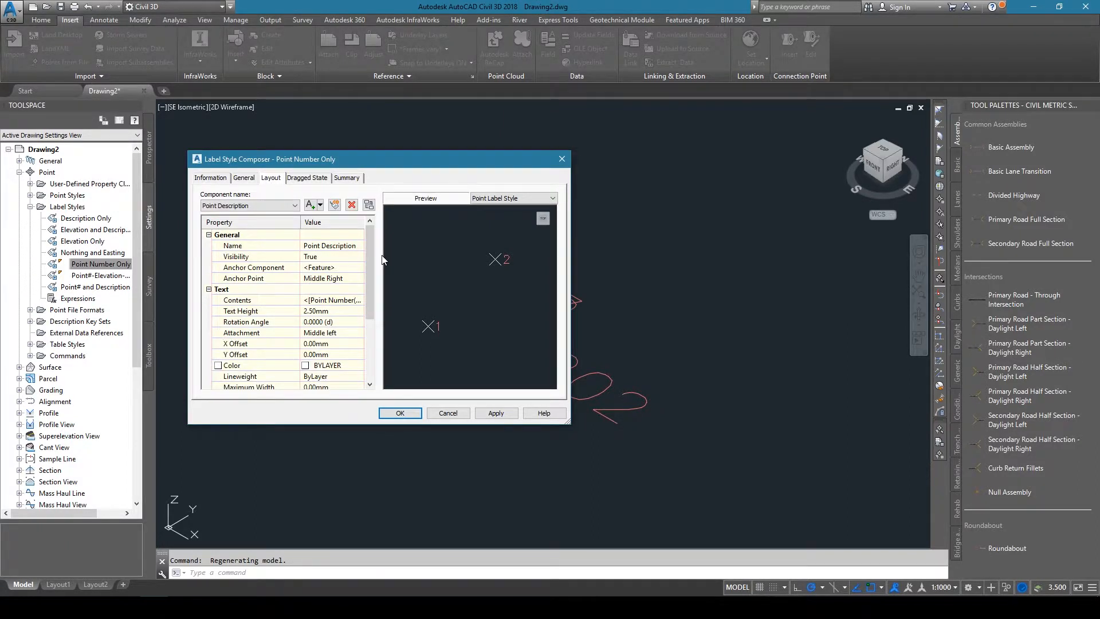
drag(370, 243, 366, 256)
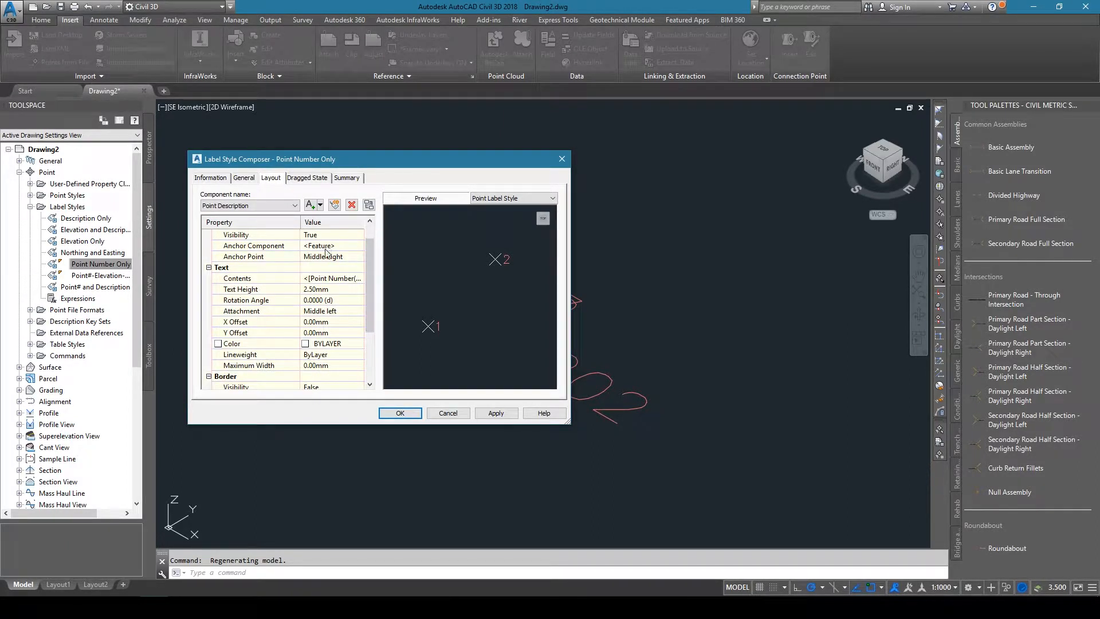
click(316, 313)
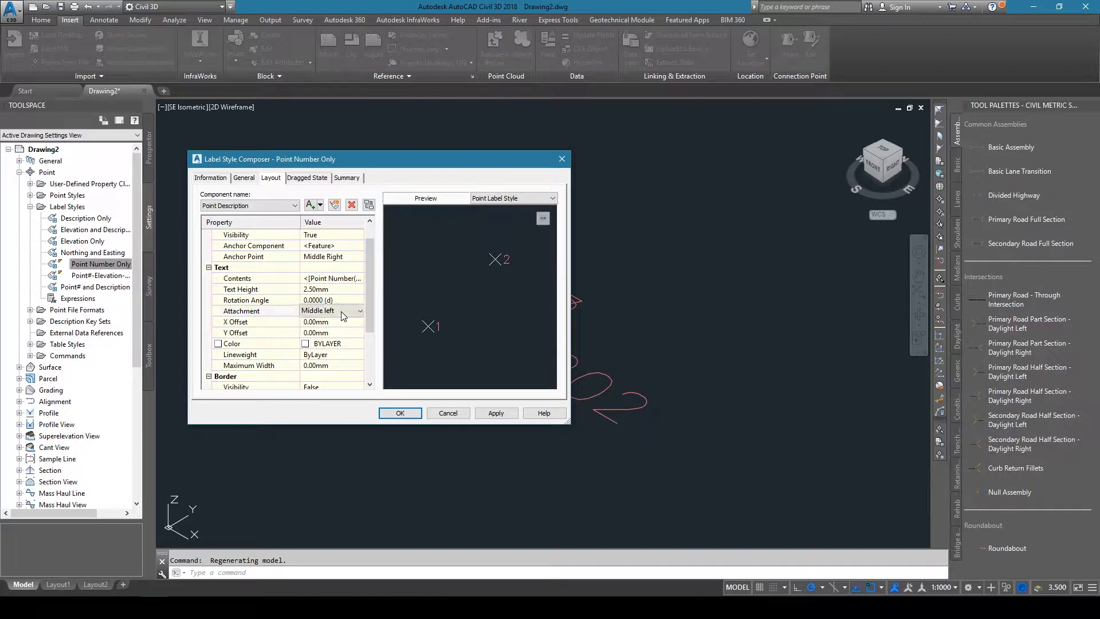
click(359, 311)
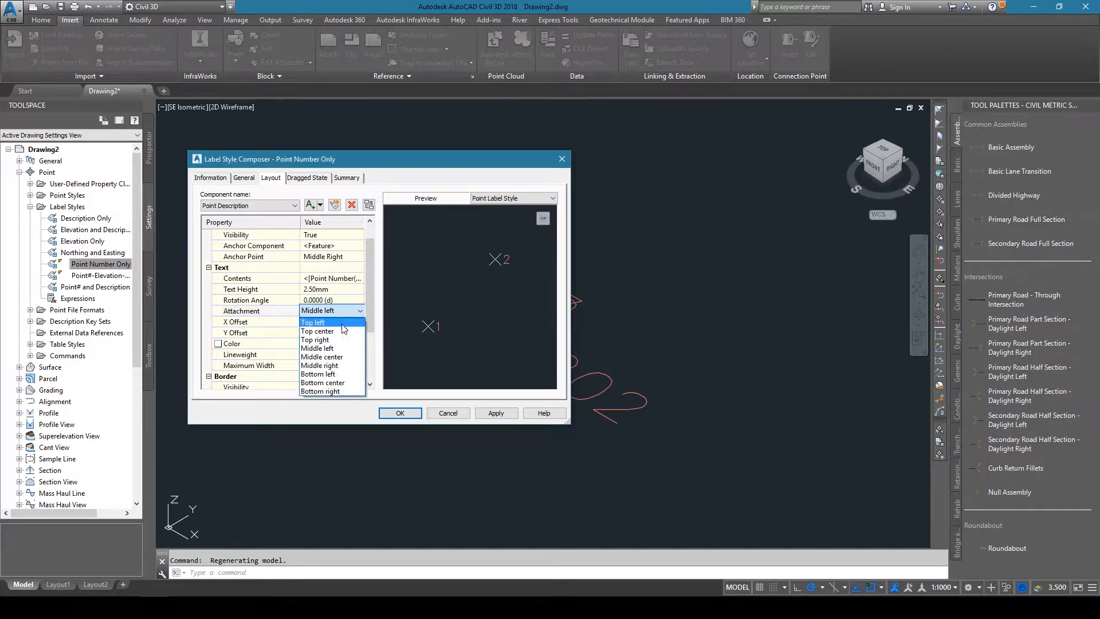
click(349, 357)
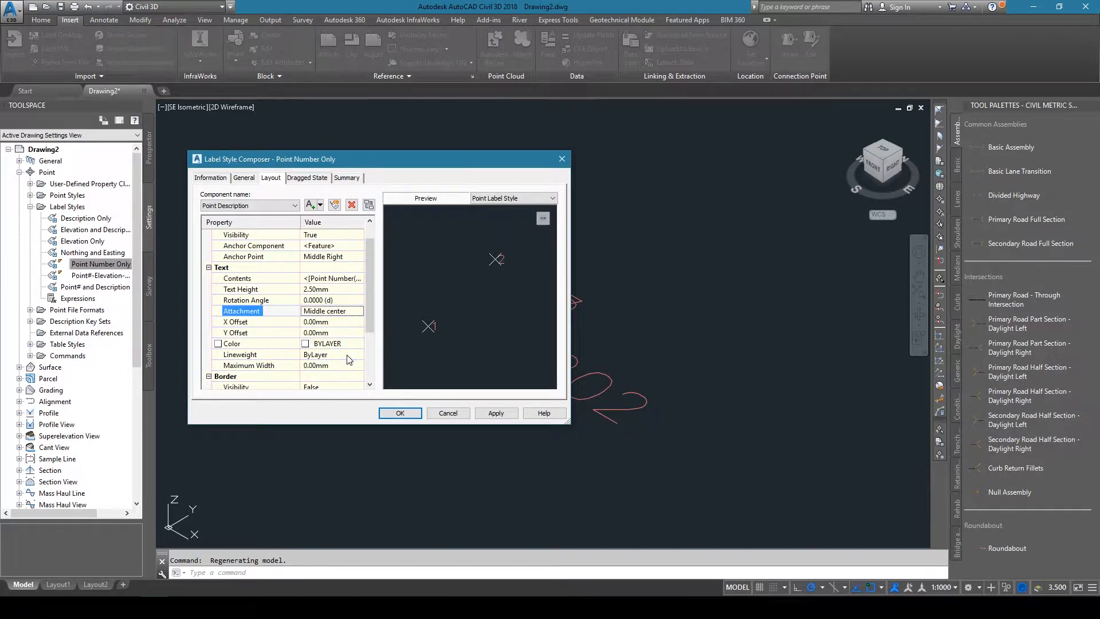
Set the text height of the label's Point Description component to 0.25 mm and save the Point Number Only style.
click(343, 288)
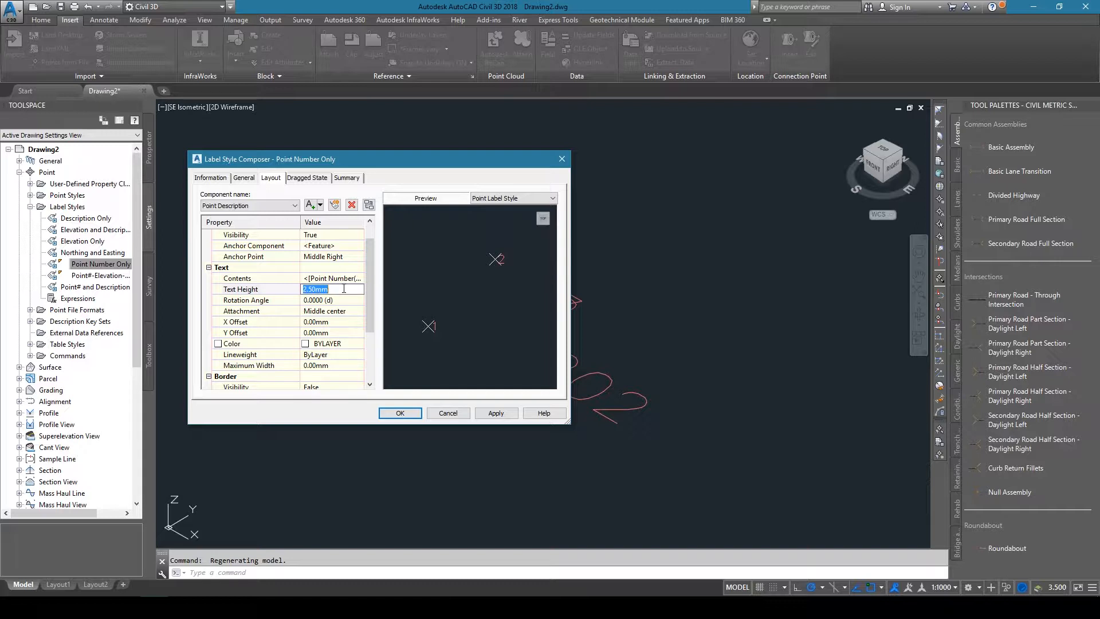
text(0.25)
click(347, 300)
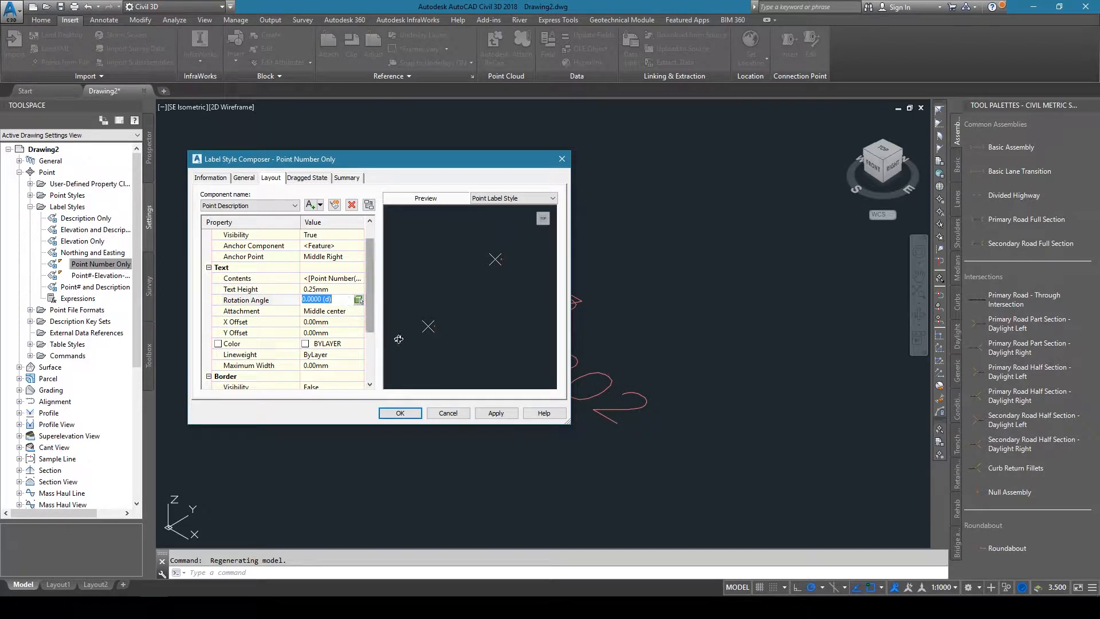
click(498, 413)
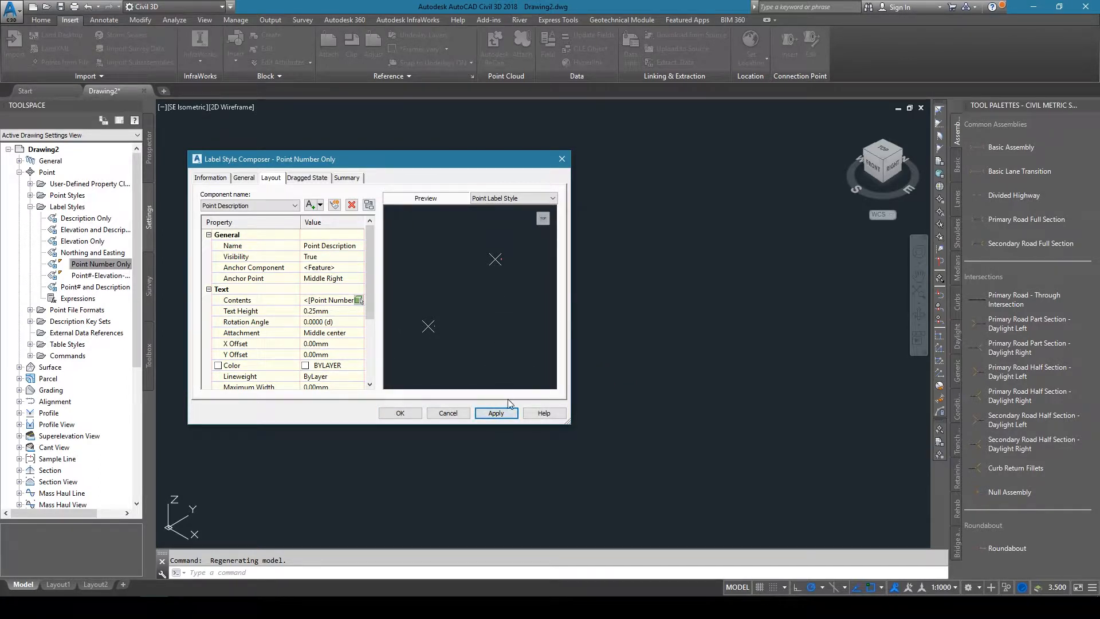
click(400, 413)
Examine how the point number labels read in the isometric, top and left views.
scroll(407, 273, up, 3)
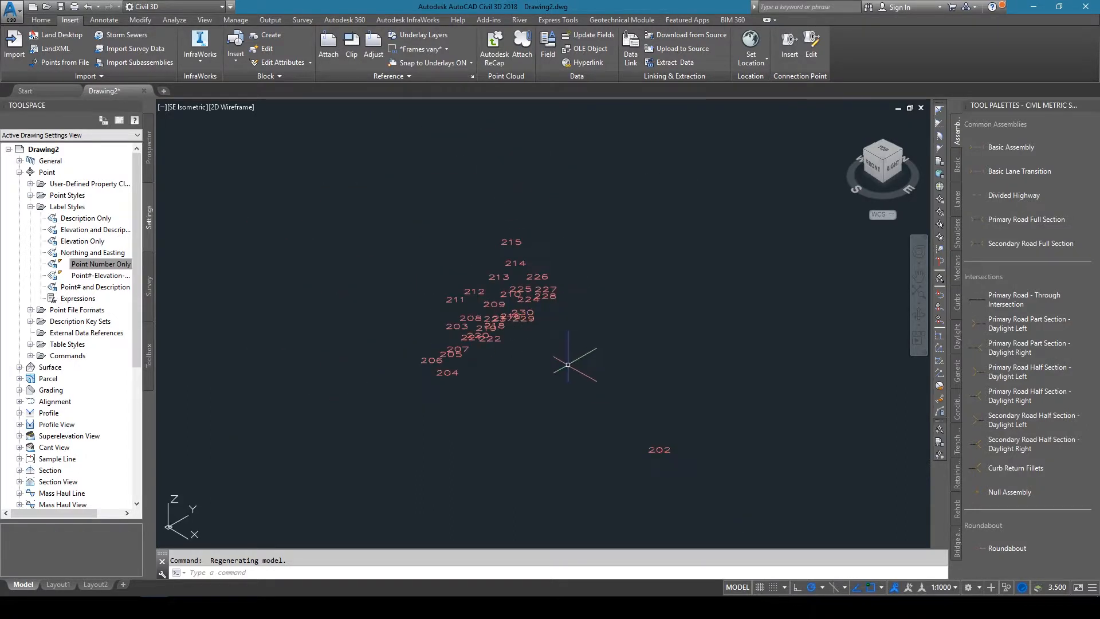
scroll(589, 385, up, 2)
click(883, 150)
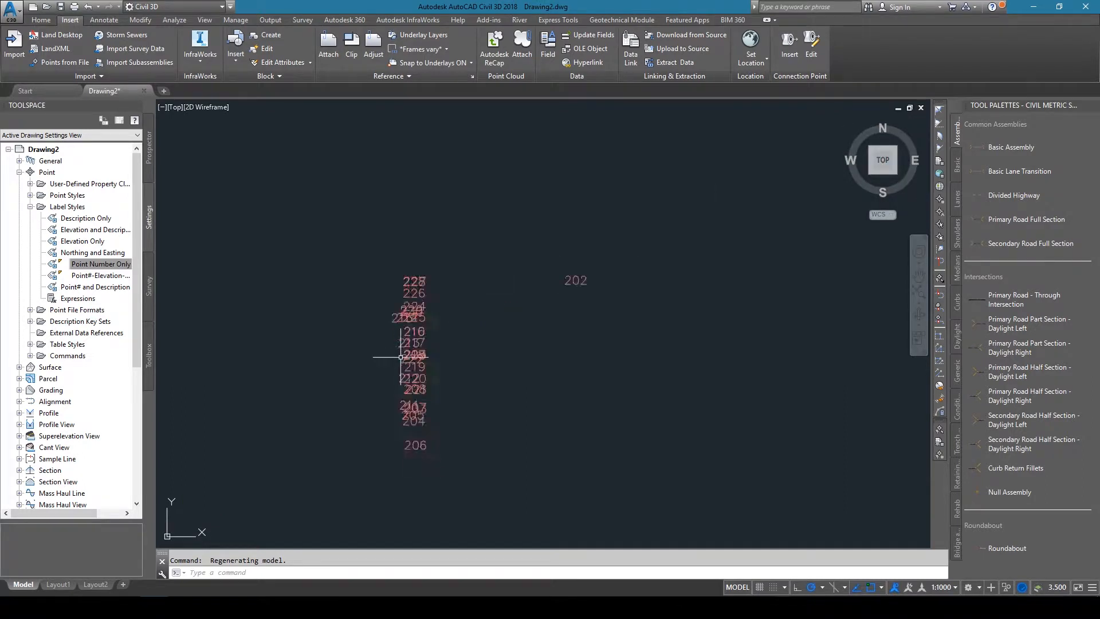
scroll(384, 401, up, 2)
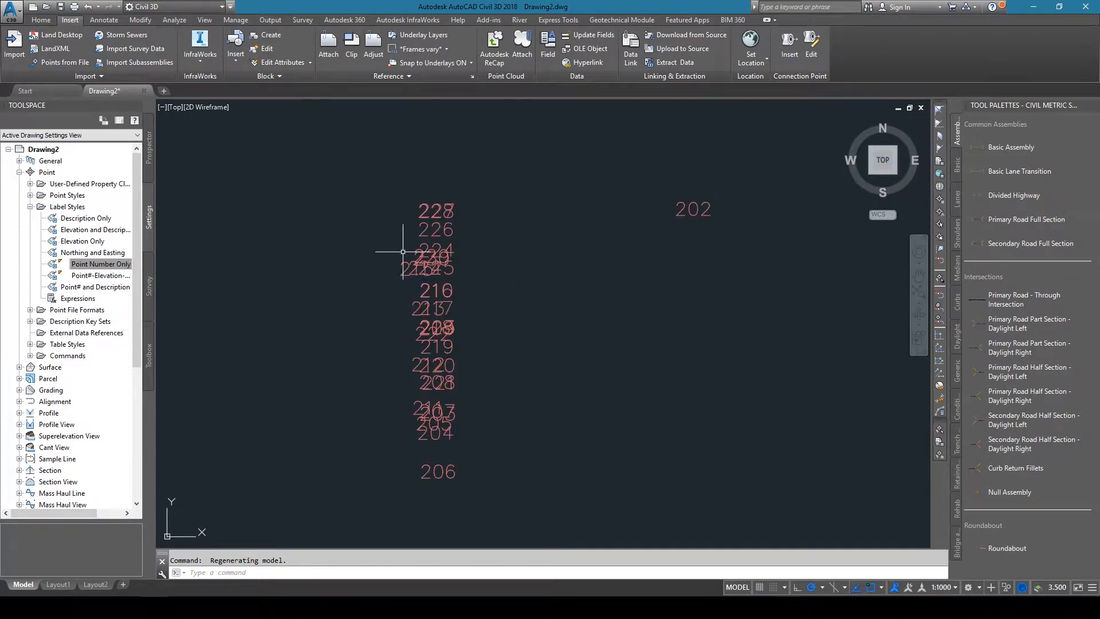
mouse_move(864, 157)
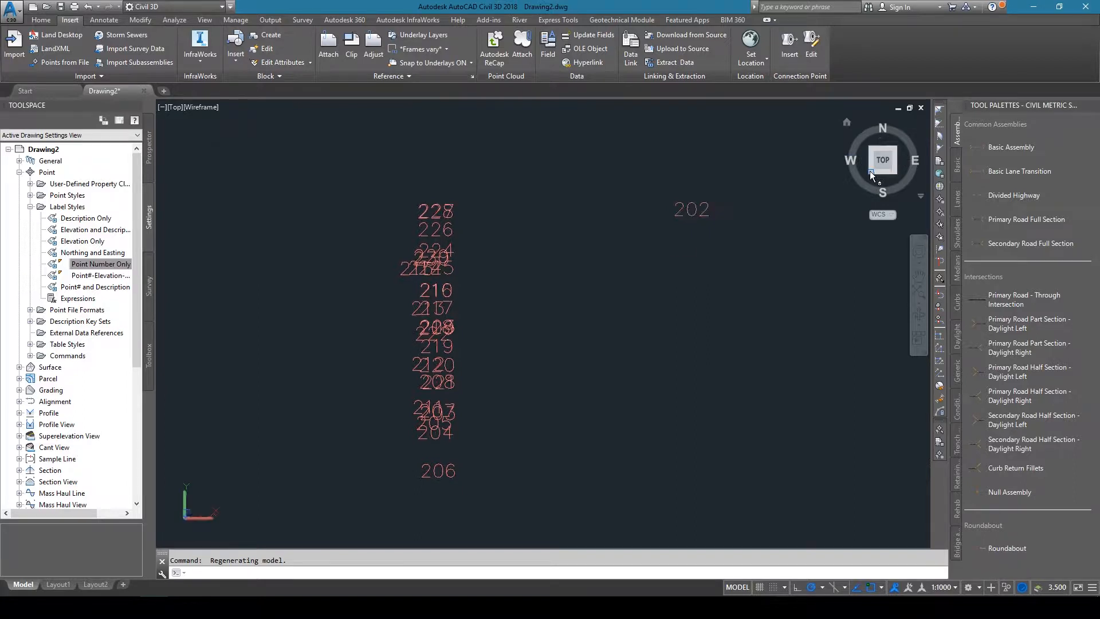
click(870, 171)
click(883, 175)
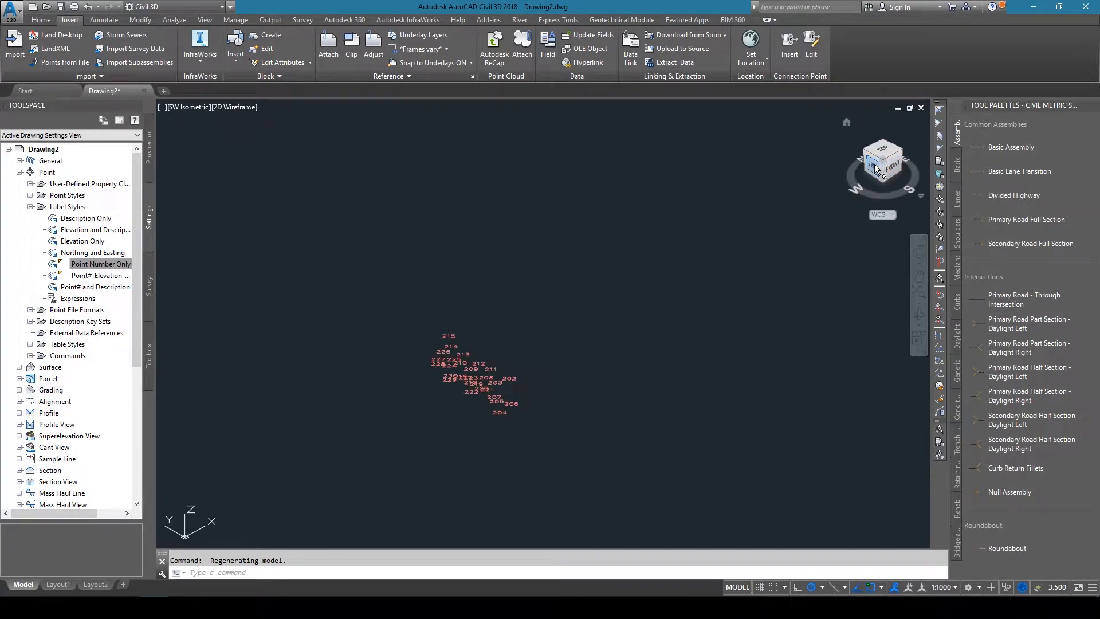
scroll(574, 300, up, 4)
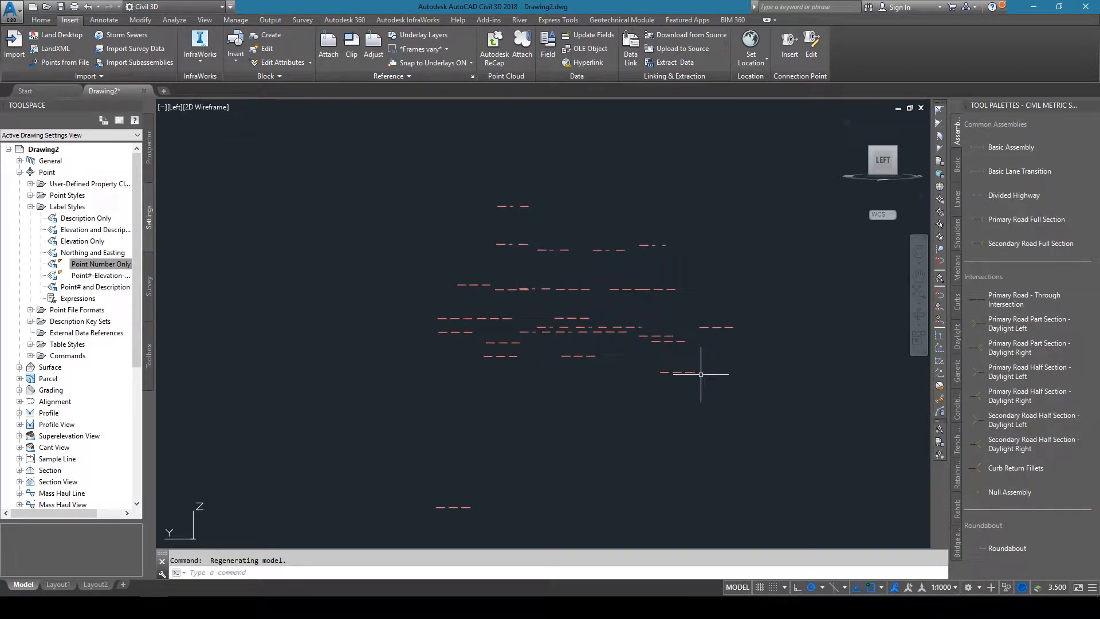
click(886, 149)
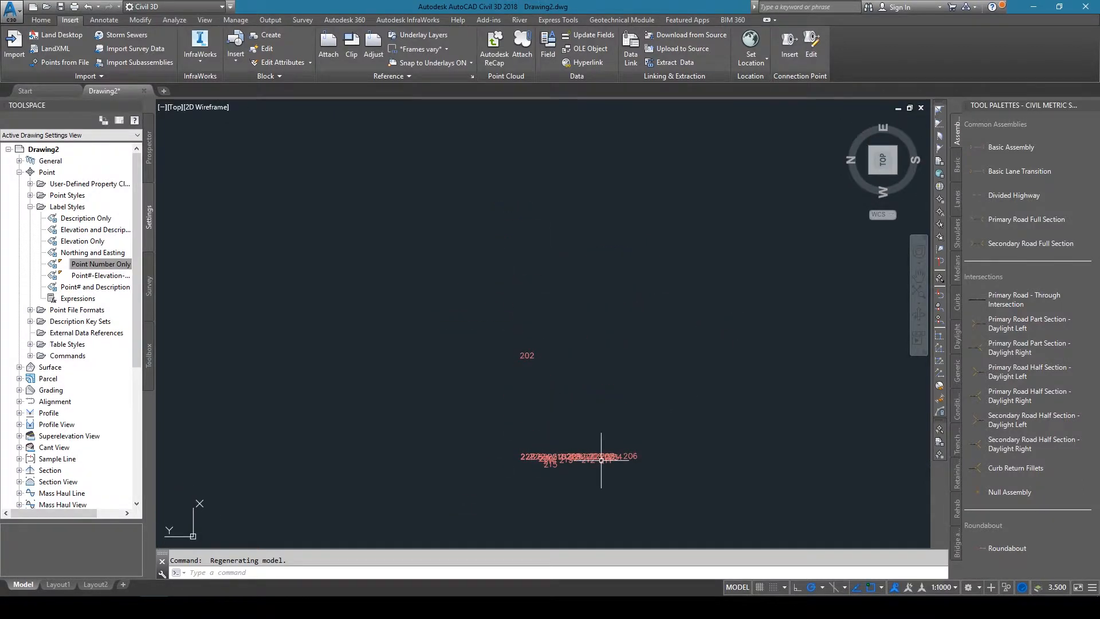
scroll(584, 458, up, 5)
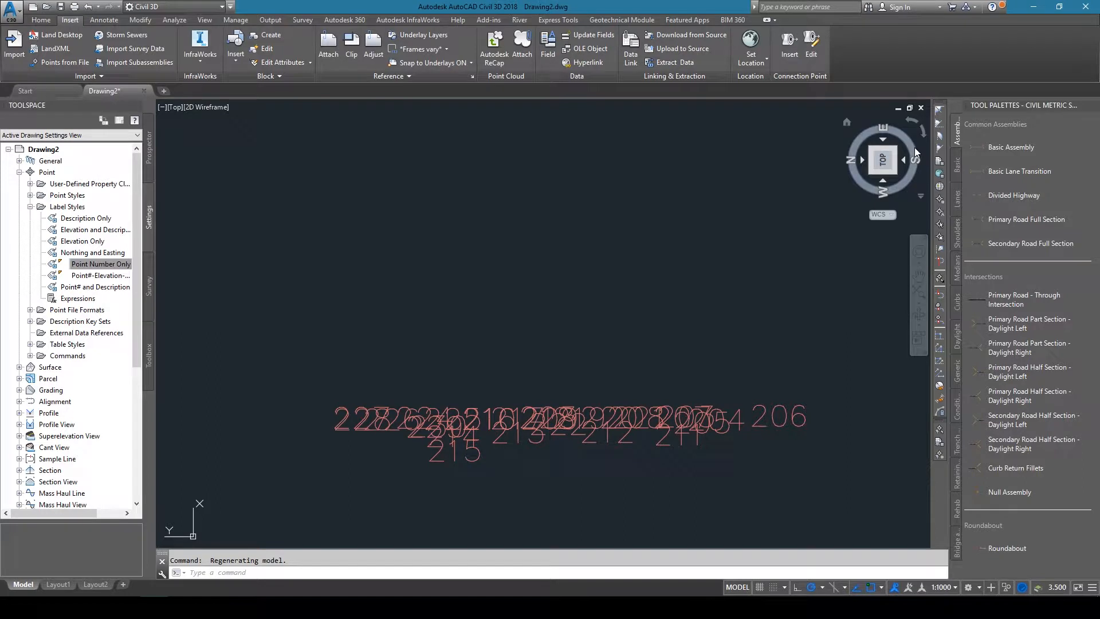
Delete the outlying survey point 202 from the drawing.
click(922, 132)
click(922, 131)
middle_drag(558, 291, 656, 465)
scroll(656, 464, up, 4)
mouse_move(593, 424)
mouse_down()
mouse_move(743, 488)
mouse_move(658, 459)
mouse_up()
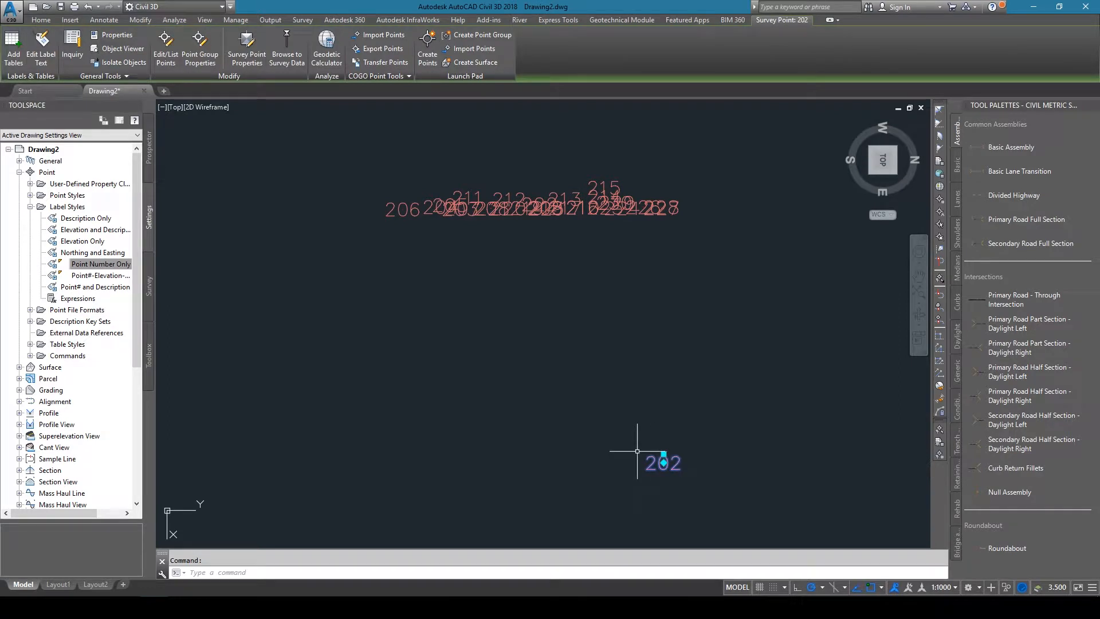
key(Delete)
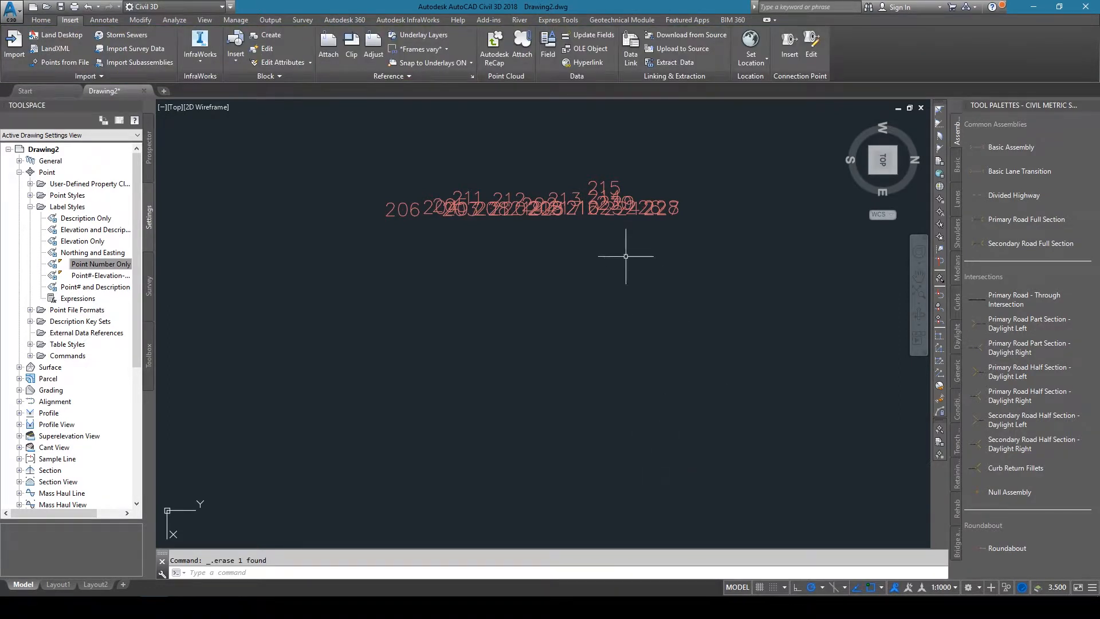
Switch to the Drafting & Annotation workspace and explode survey point 206.
scroll(508, 166, up, 2)
scroll(492, 173, up, 2)
scroll(504, 184, down, 2)
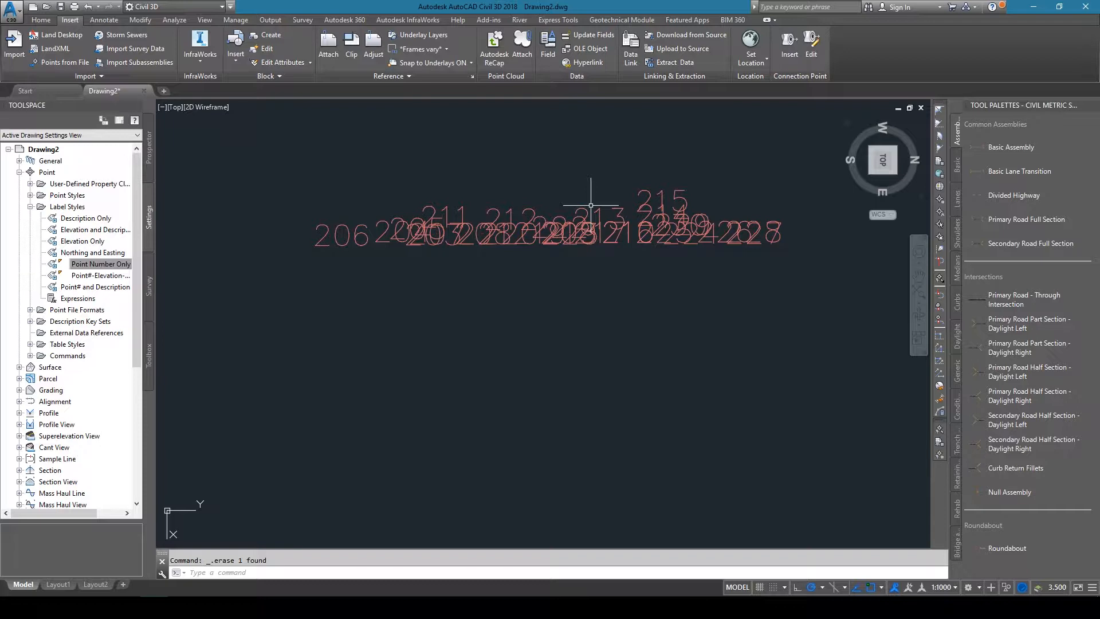
click(198, 10)
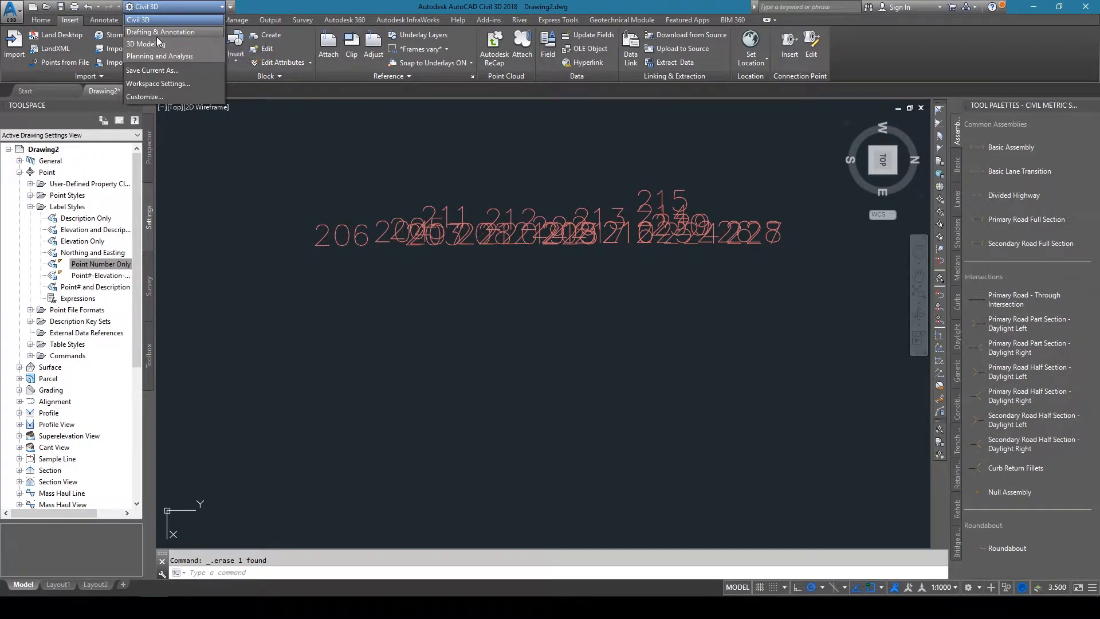
click(198, 33)
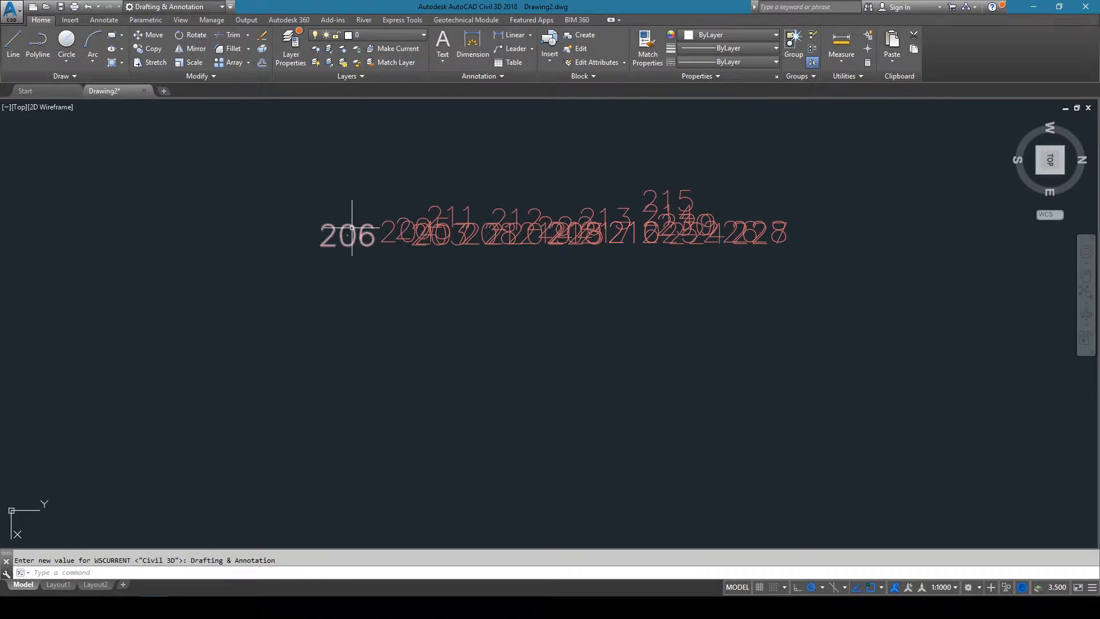
click(352, 228)
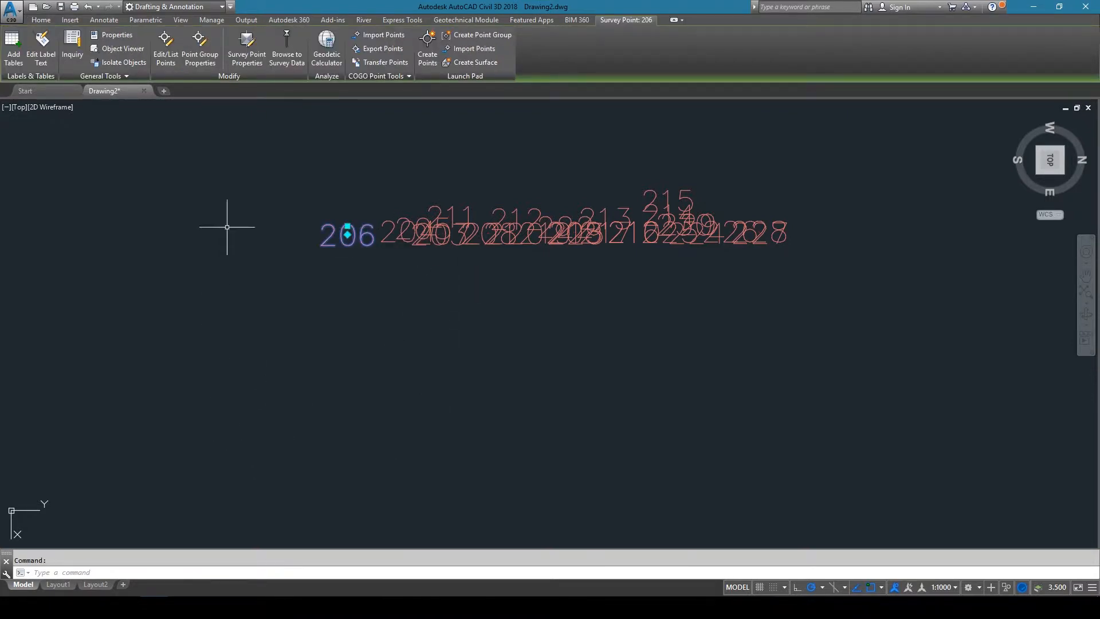
click(42, 19)
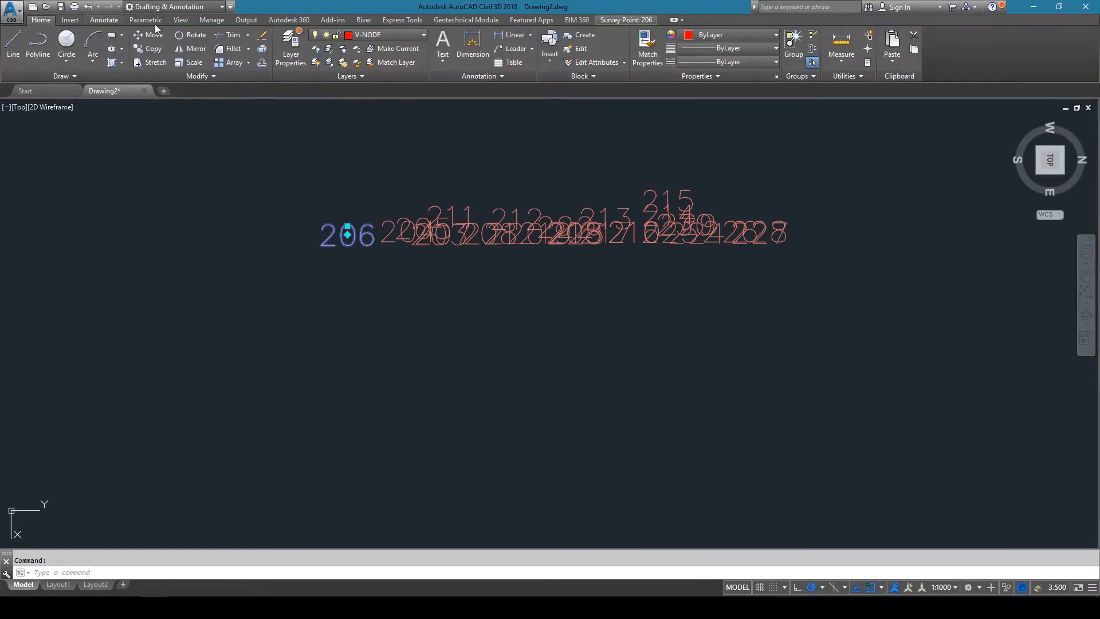
click(263, 51)
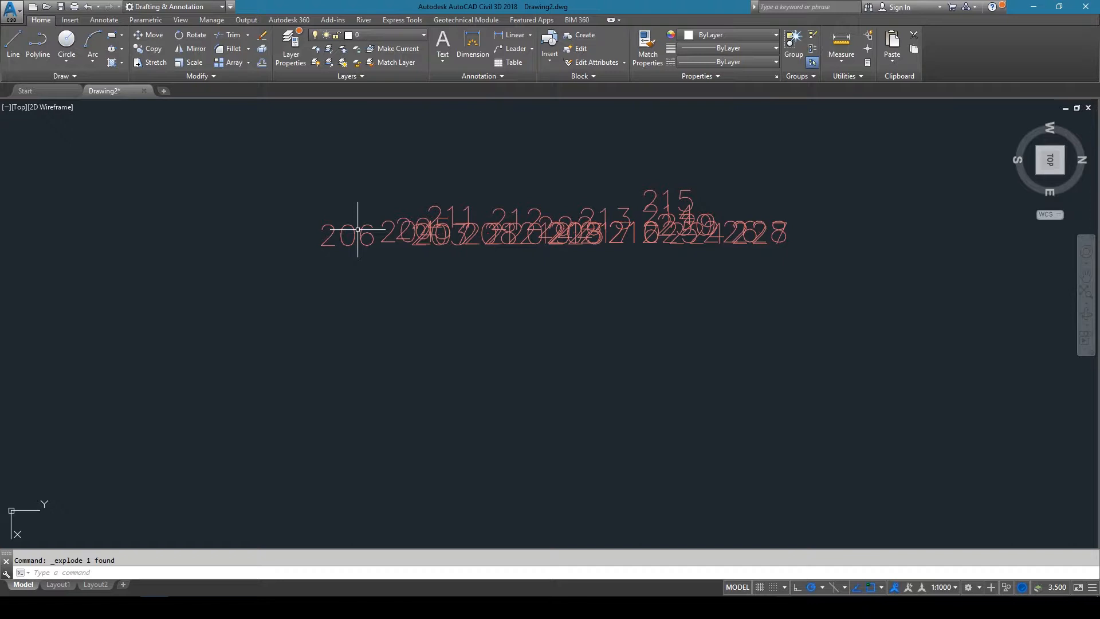
Select the exploded 206 label in the NE isometric view and switch to the 3D Modeling workspace.
click(1061, 171)
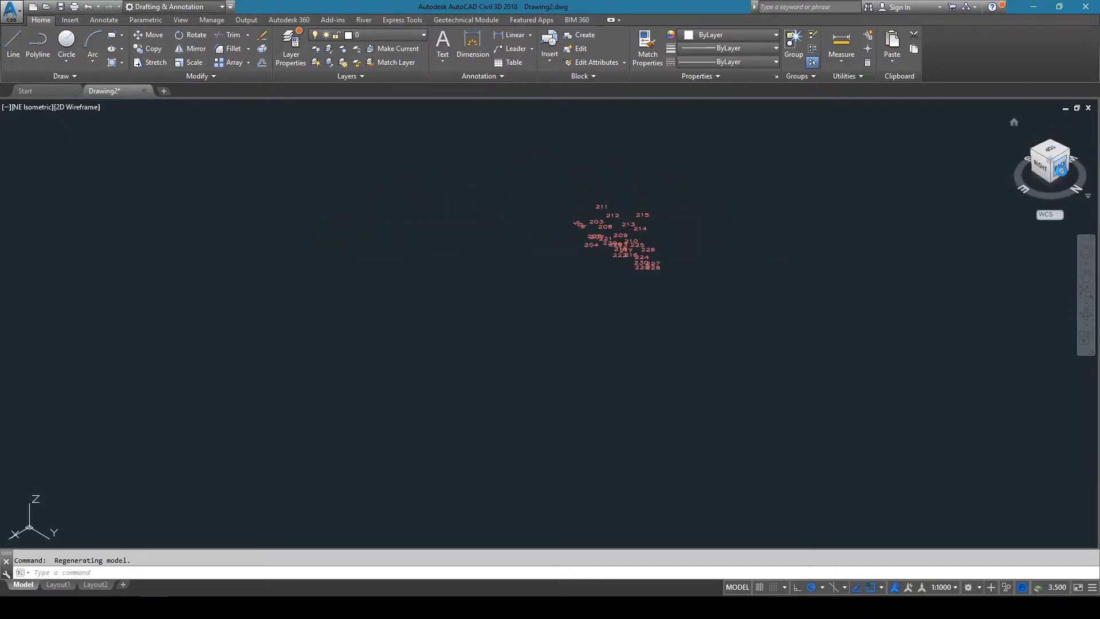
scroll(591, 224, up, 8)
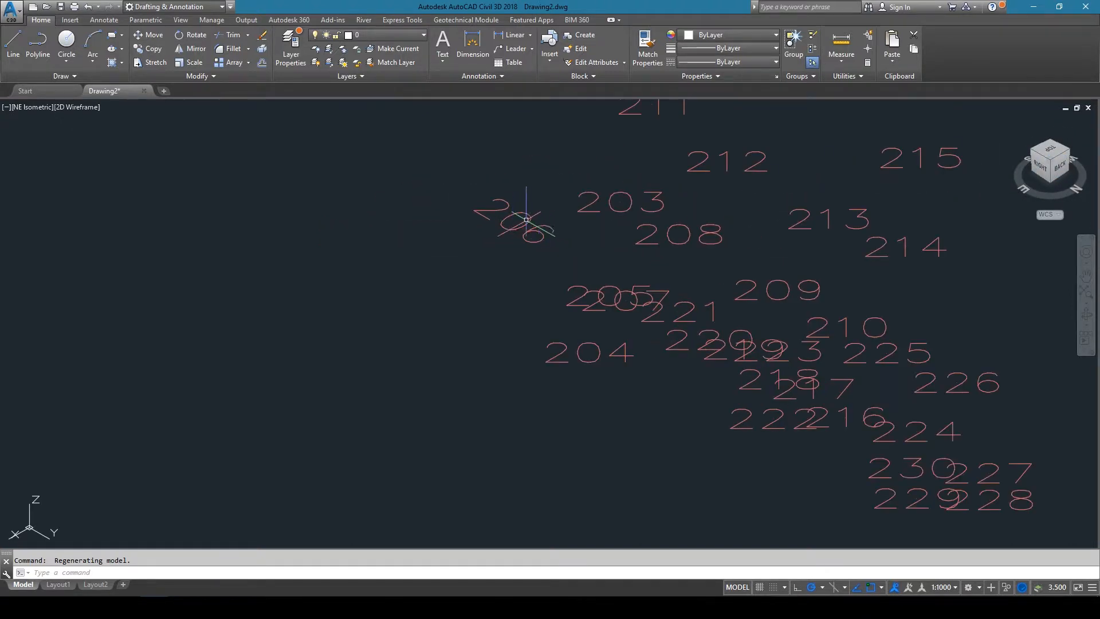
click(526, 220)
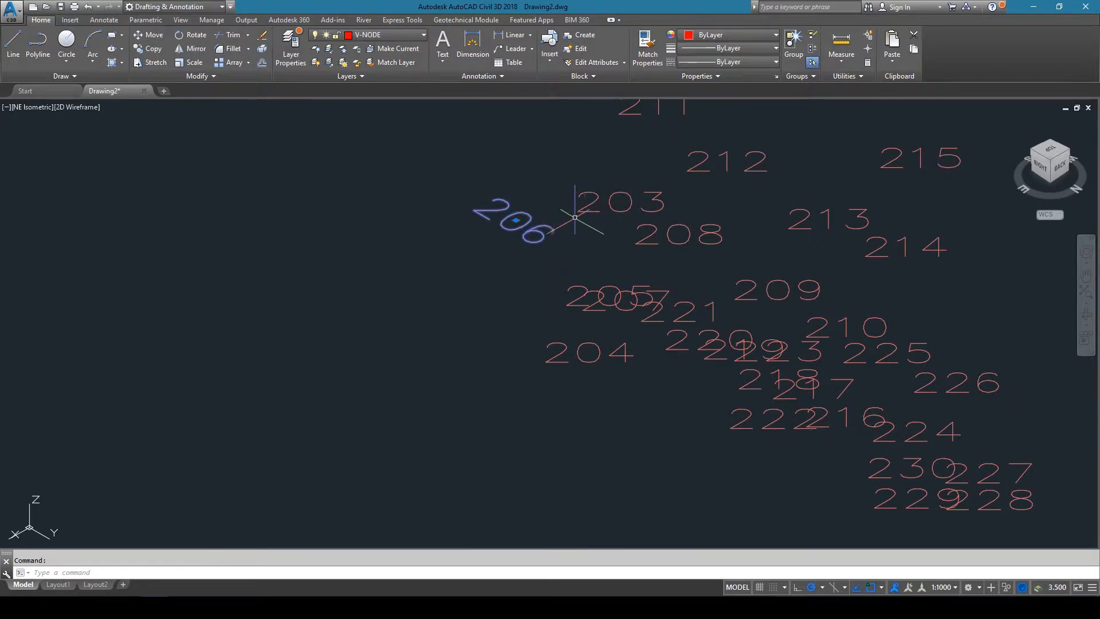
click(160, 7)
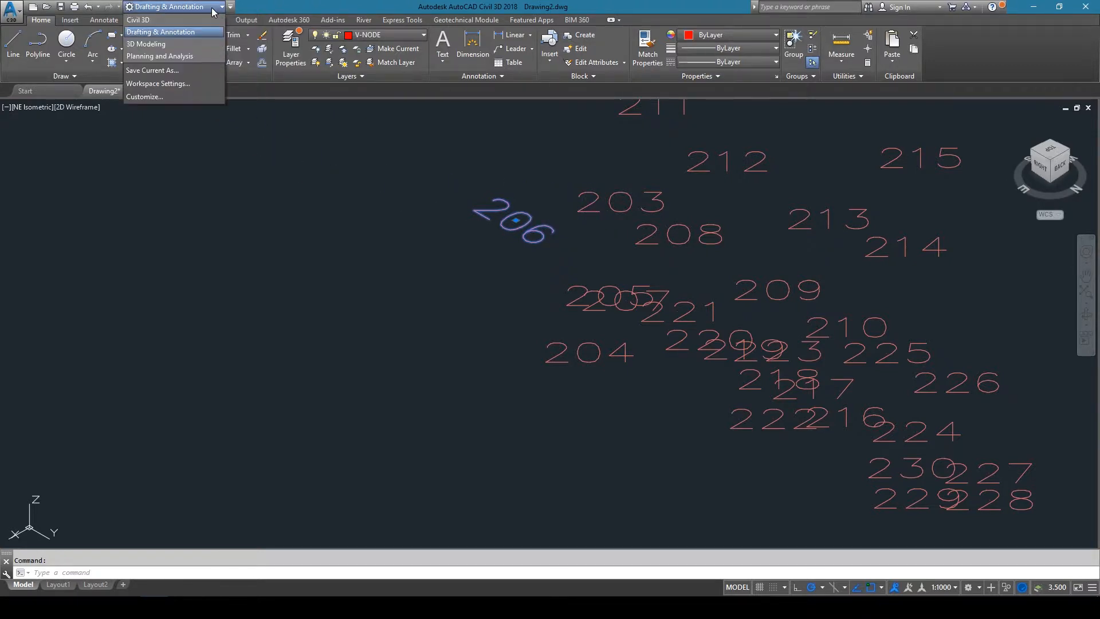
click(170, 43)
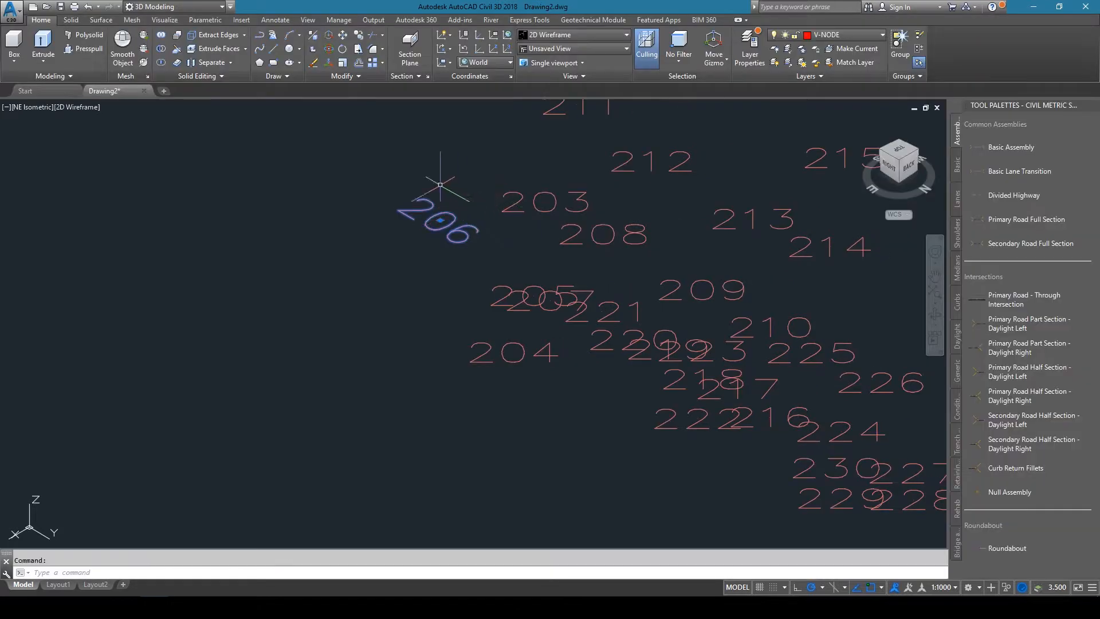
Rotate the 206 label 90 degrees about the Y axis with 3D Rotate so it stands upright facing the Right view.
click(330, 51)
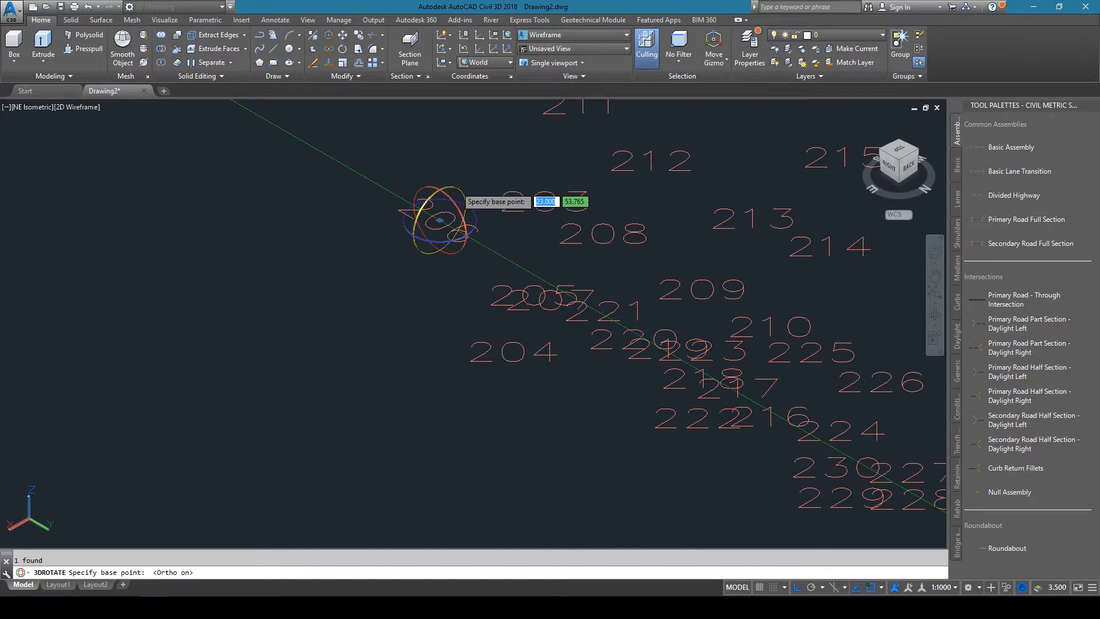
click(457, 191)
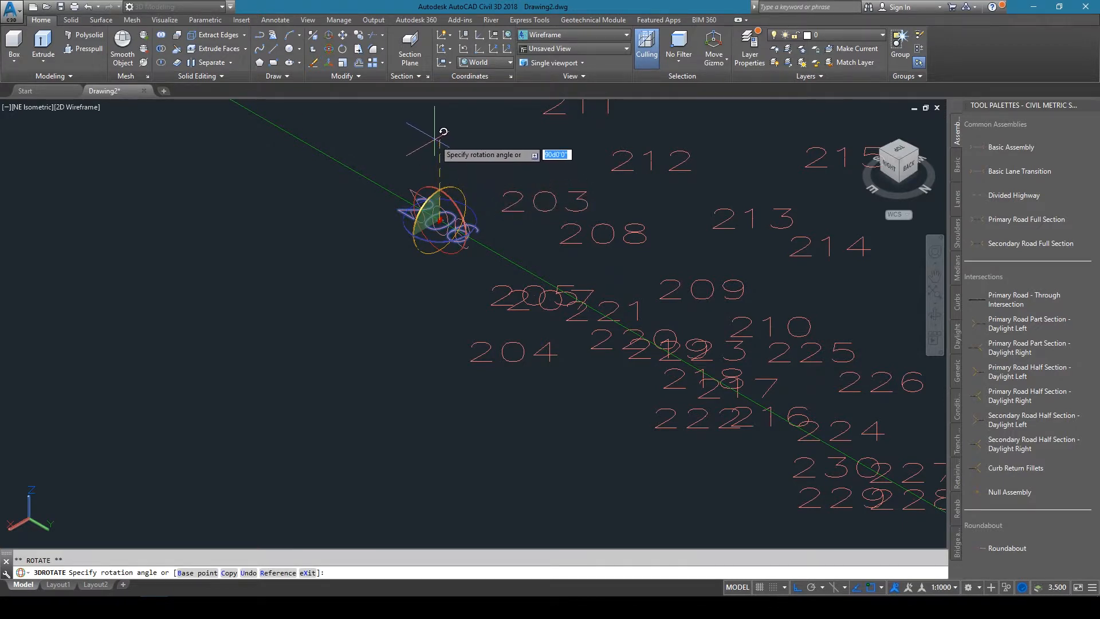
click(408, 343)
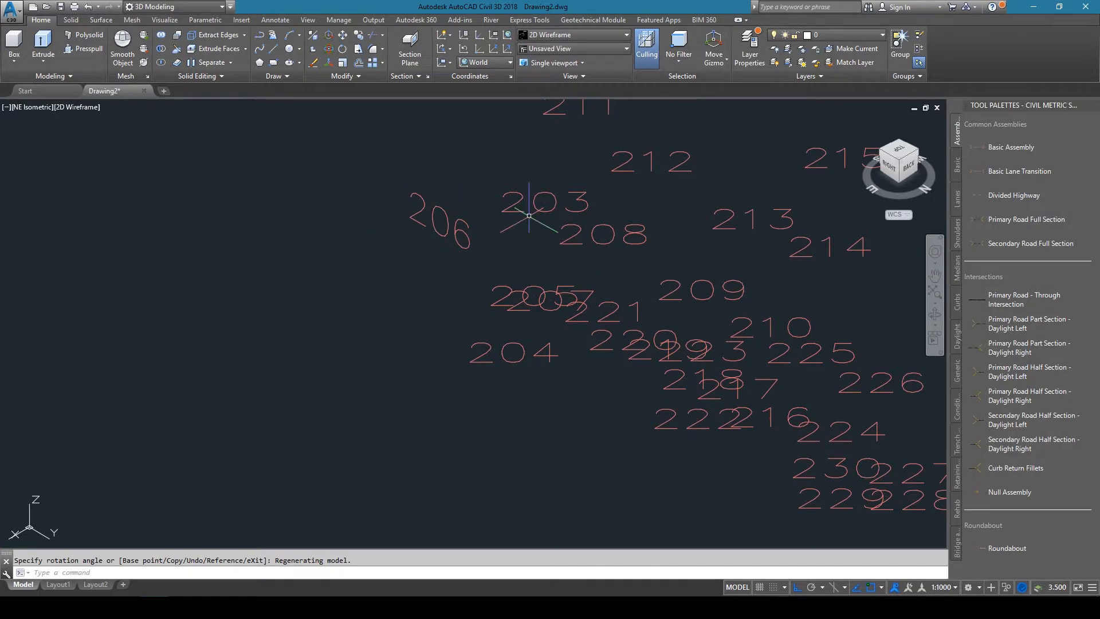
click(887, 168)
scroll(369, 320, up, 2)
scroll(372, 275, down, 3)
scroll(426, 248, up, 3)
scroll(425, 247, down, 2)
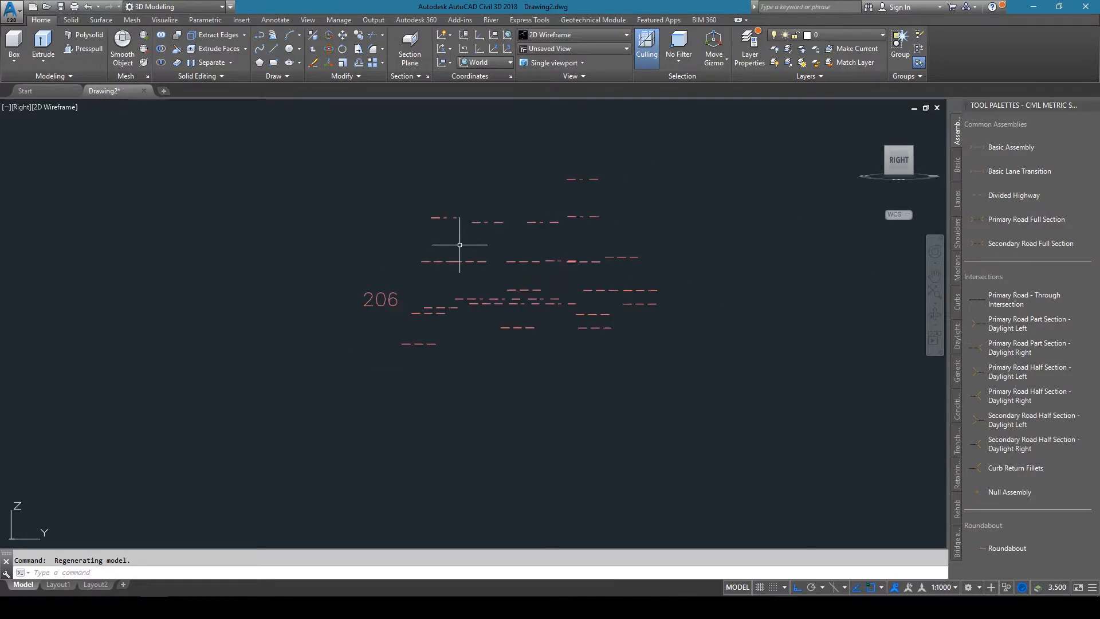
Return to the Top view of the points and switch to the Drafting & Annotation workspace.
click(912, 149)
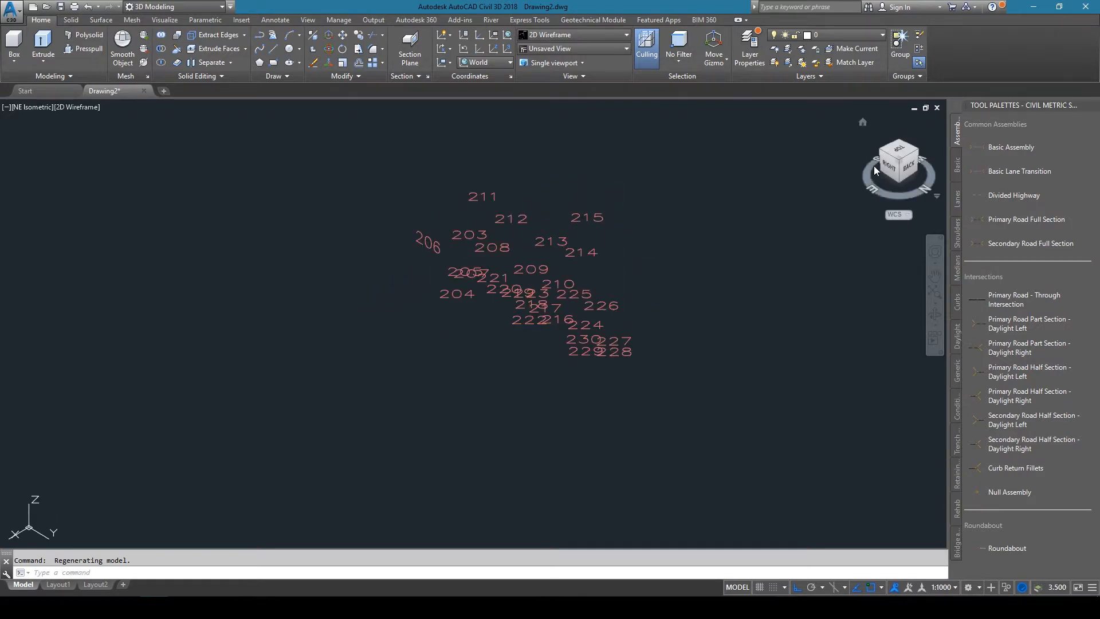
click(900, 149)
scroll(445, 192, up, 8)
click(442, 220)
click(41, 20)
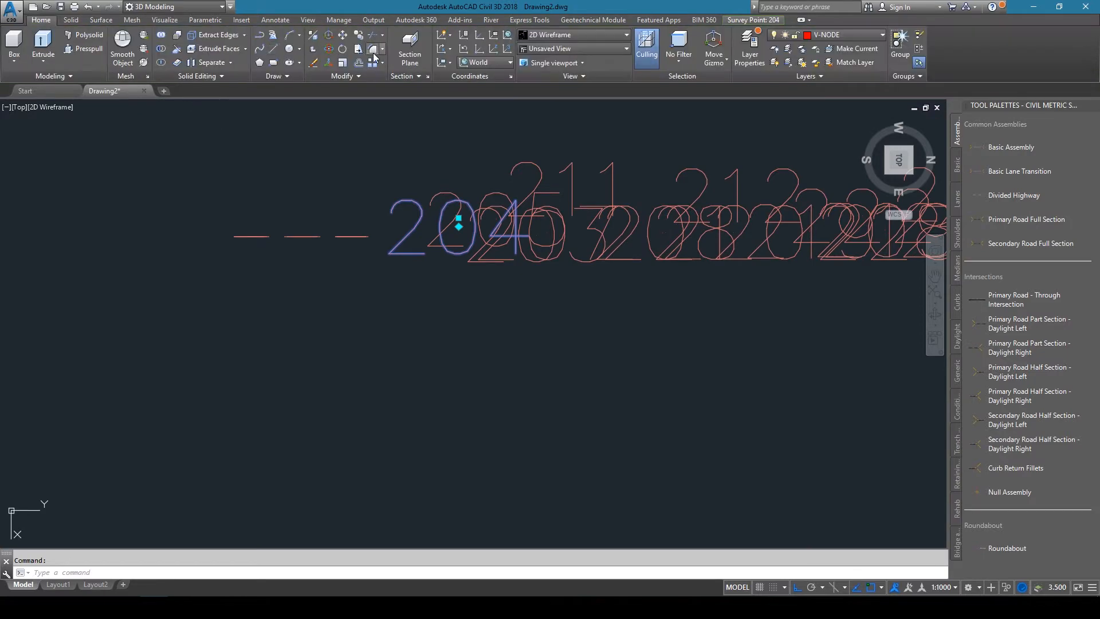
click(172, 6)
click(169, 35)
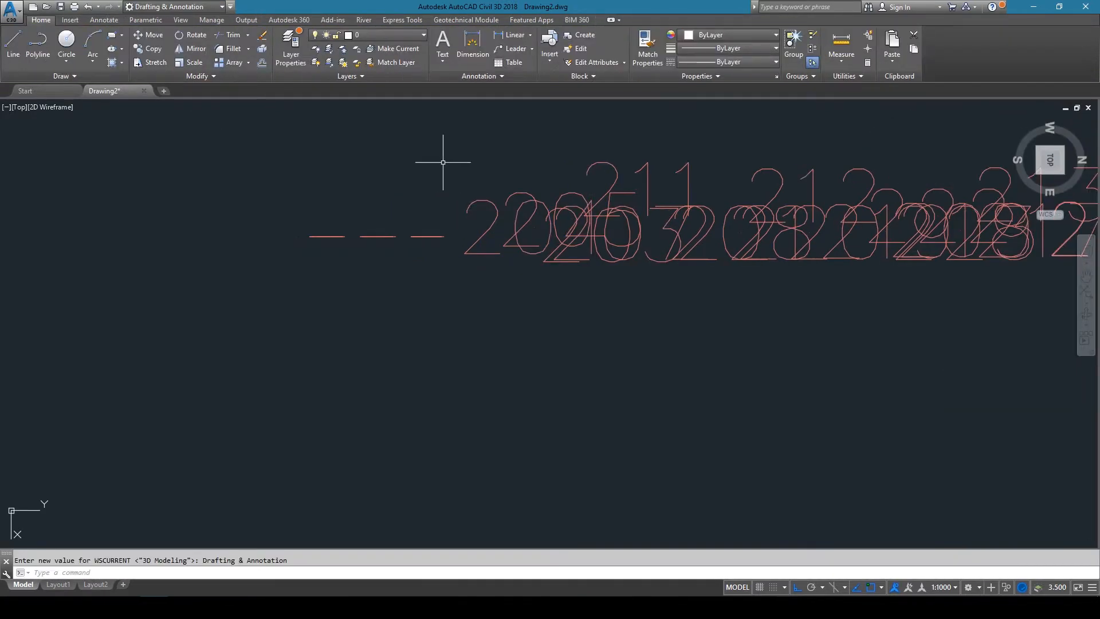
Explode the remaining survey points along the row one by one, from 204 to 228, and switch to the 3D Modeling workspace.
click(481, 201)
key(Escape)
click(517, 192)
key(Escape)
click(548, 260)
key(Escape)
click(630, 190)
key(Escape)
click(781, 183)
key(Escape)
click(885, 253)
key(Escape)
click(895, 259)
key(Escape)
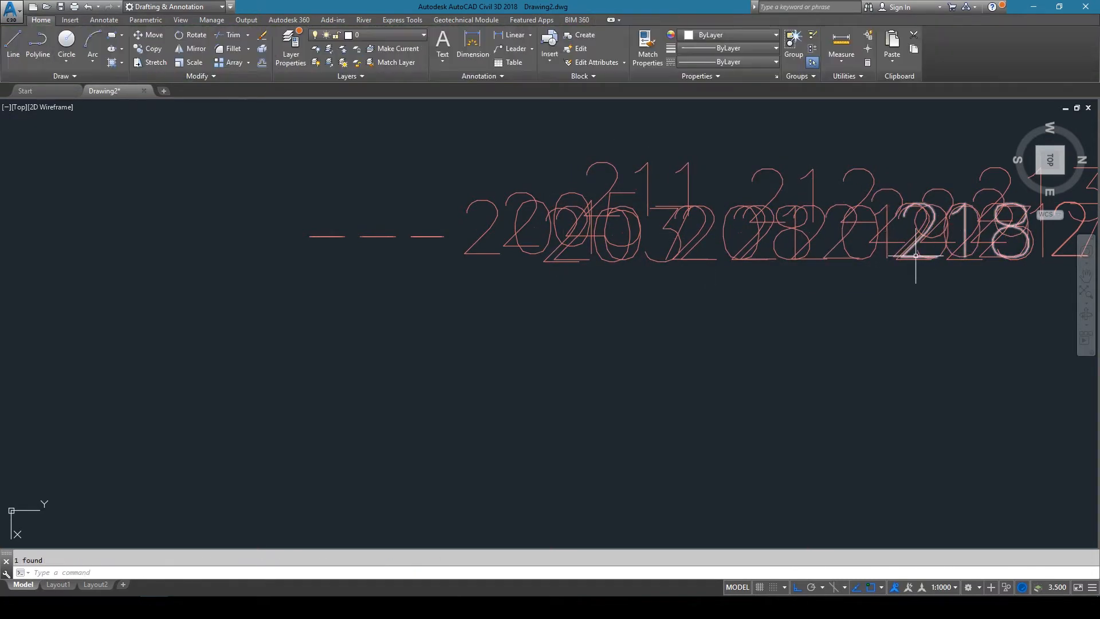
click(953, 196)
middle_drag(990, 179, 740, 225)
key(Escape)
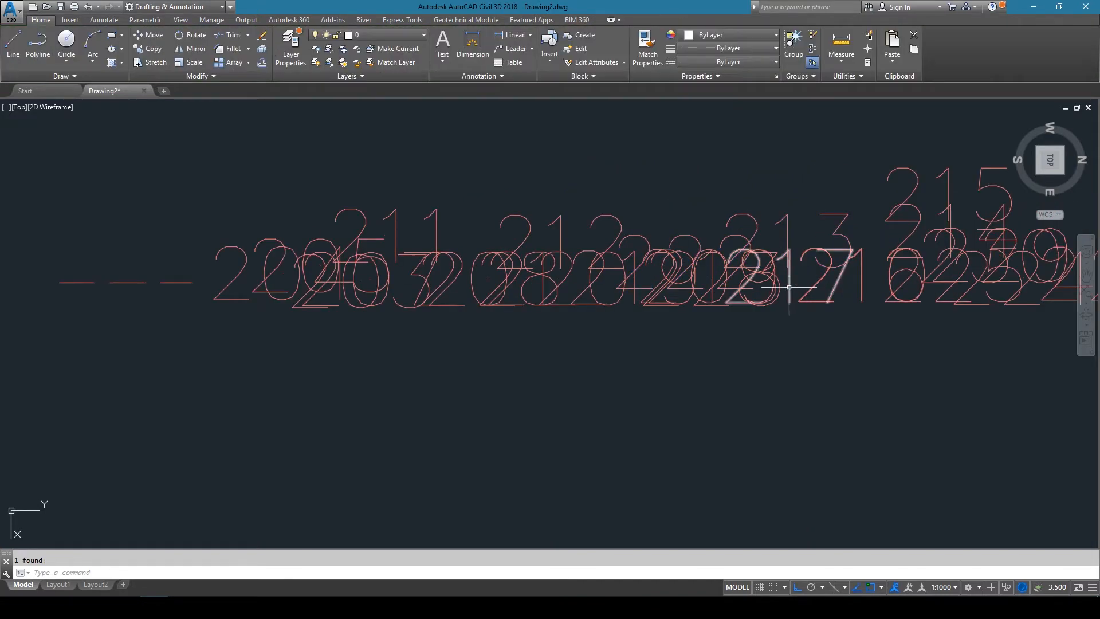
middle_drag(861, 283, 657, 303)
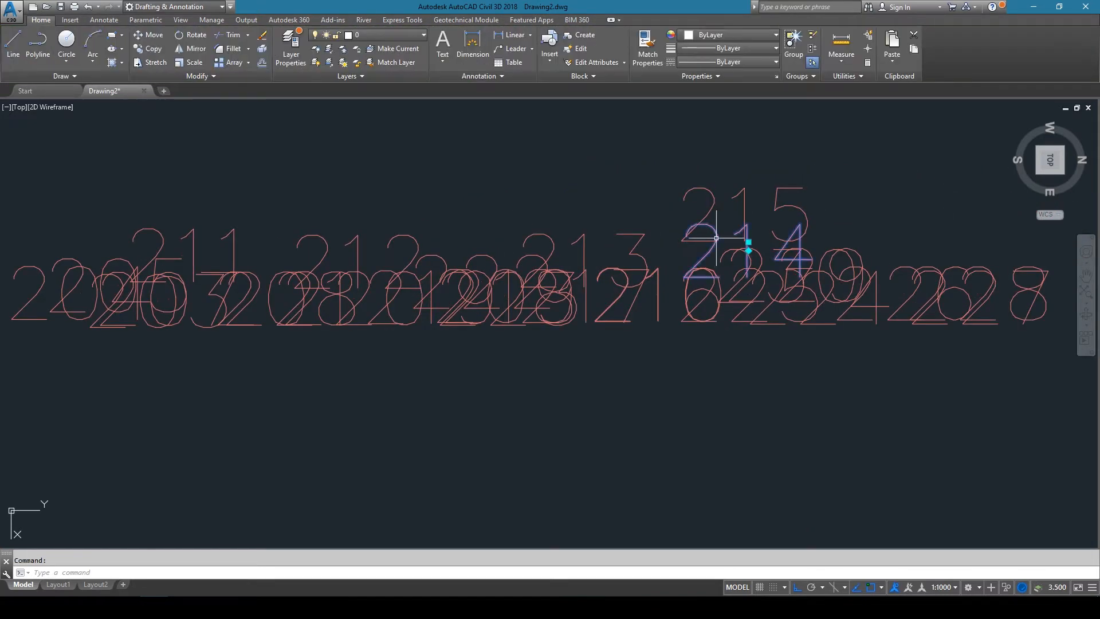
click(927, 264)
key(Escape)
click(926, 268)
key(Escape)
click(188, 8)
click(183, 26)
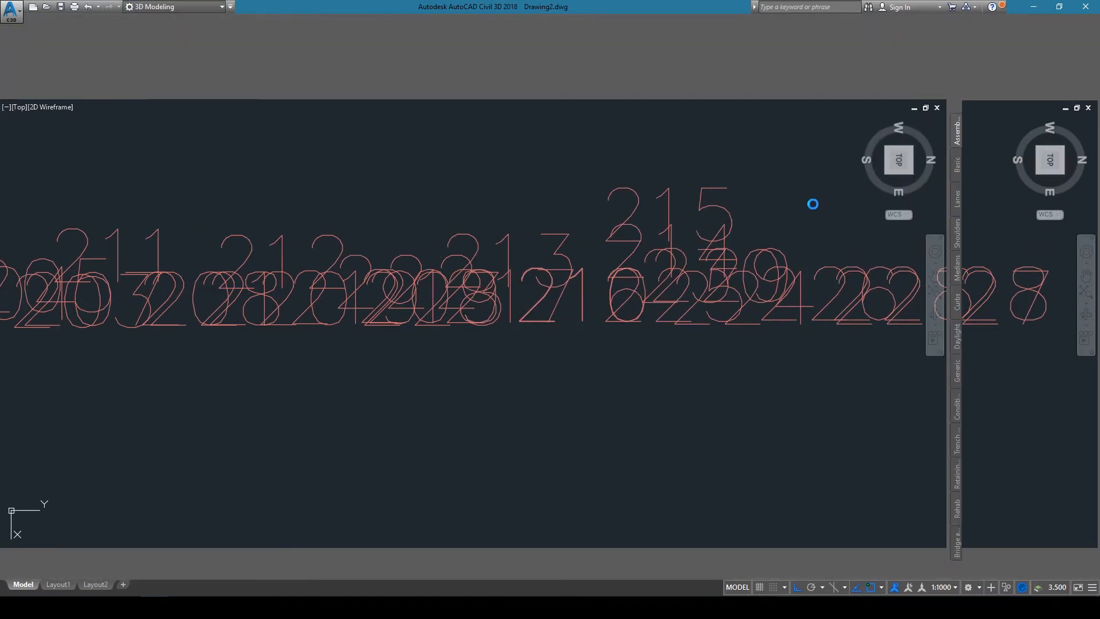
Show the points in the NE isometric view and rotate the 215 label upright about the Y axis with 3D Rotate.
click(911, 172)
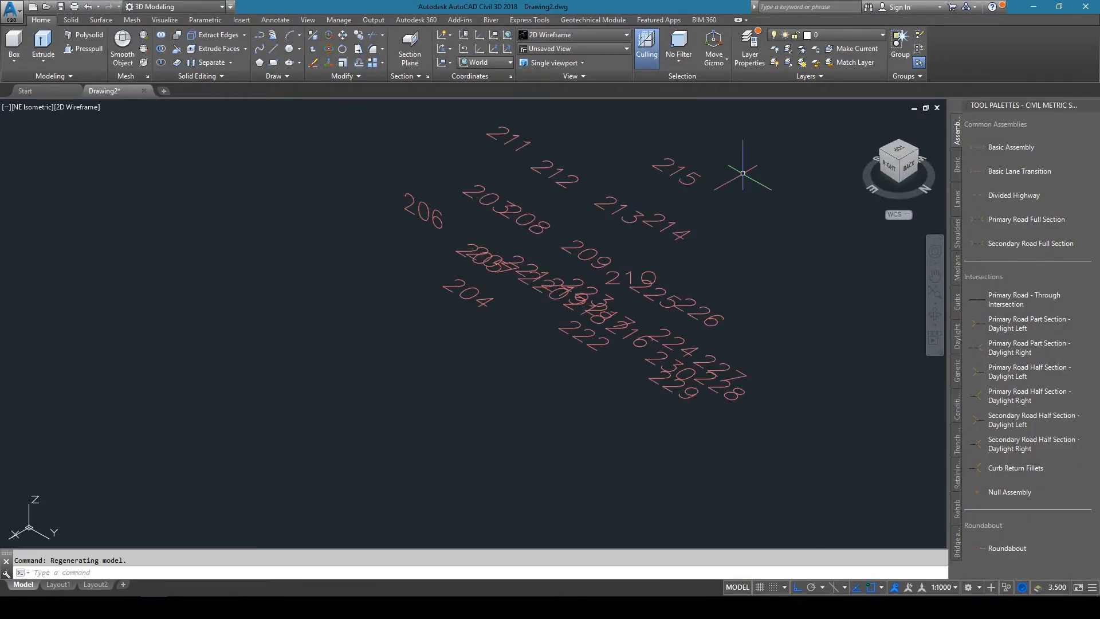
scroll(689, 159, up, 5)
click(674, 176)
click(646, 173)
click(675, 274)
Rotate the 212 and 213 labels about the Y axis so they stand upright facing the Right view.
click(365, 191)
key(space)
click(358, 163)
click(415, 209)
click(526, 279)
key(space)
click(521, 259)
click(579, 298)
Rotate the 214 label and the 211 label upright about the Y axis with 3D Rotate.
click(670, 319)
click(655, 331)
key(space)
click(648, 296)
click(701, 337)
middle_drag(341, 344, 565, 416)
click(477, 177)
key(space)
click(461, 150)
click(507, 201)
Stand the neighbouring 203 and 208 labels upright by rotating each about the Y axis.
click(429, 327)
key(space)
click(414, 304)
click(466, 352)
click(523, 375)
key(space)
Rotate labels 209, 225 and 226 upright about the Y axis, and likewise 216, 222, 224 and 227 to 230, one by one.
scroll(504, 367, down, 3)
scroll(479, 356, up, 3)
click(479, 357)
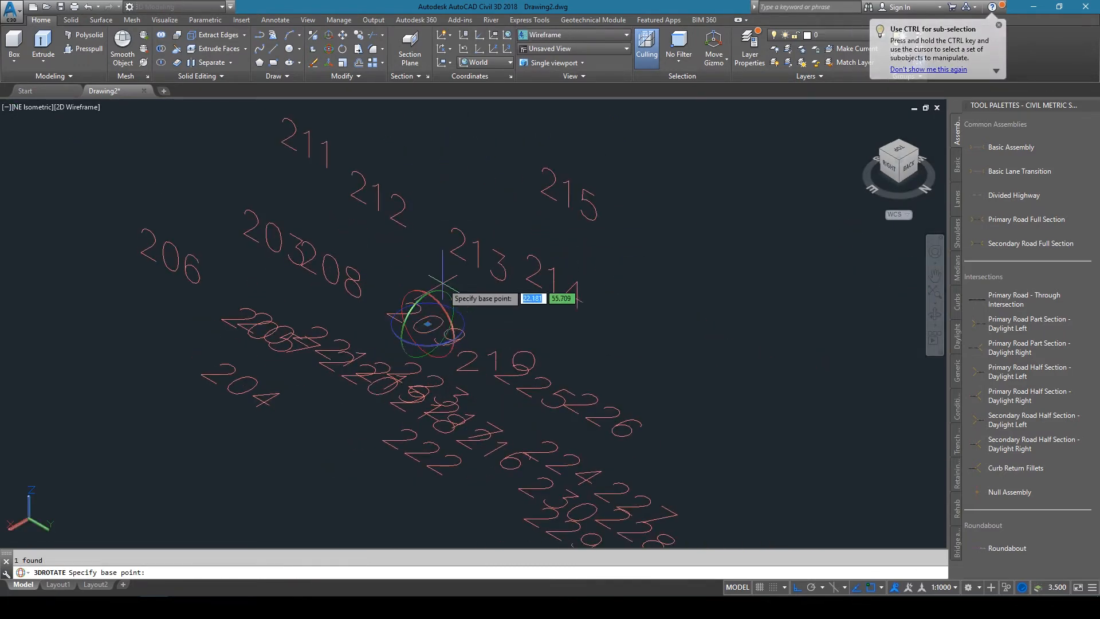
click(478, 387)
key(space)
click(574, 401)
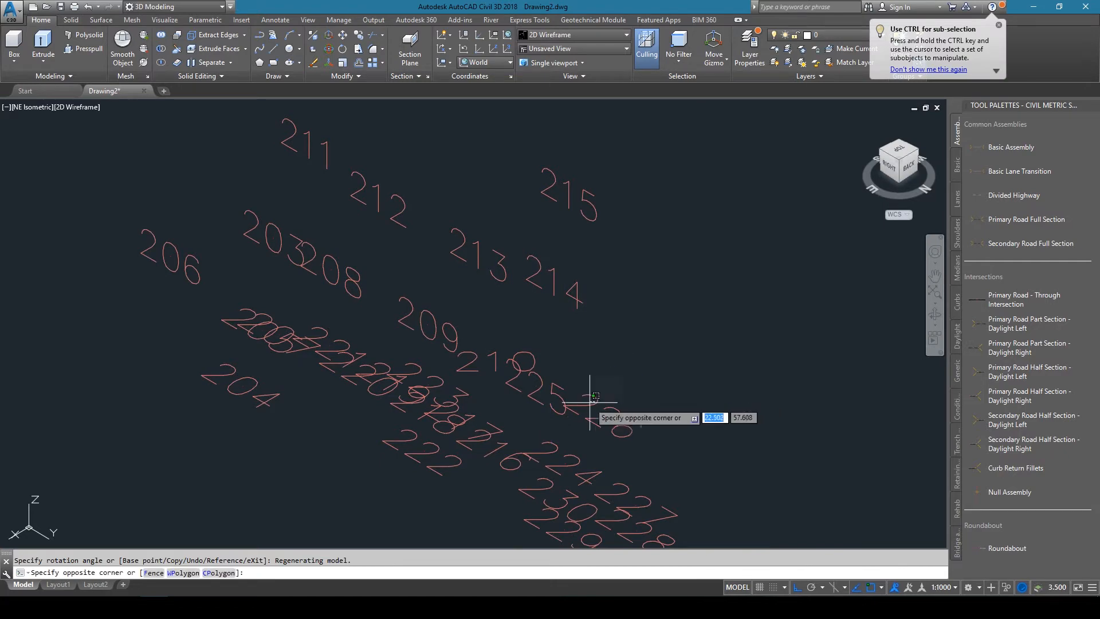
key(space)
scroll(611, 387, down, 3)
scroll(634, 511, up, 3)
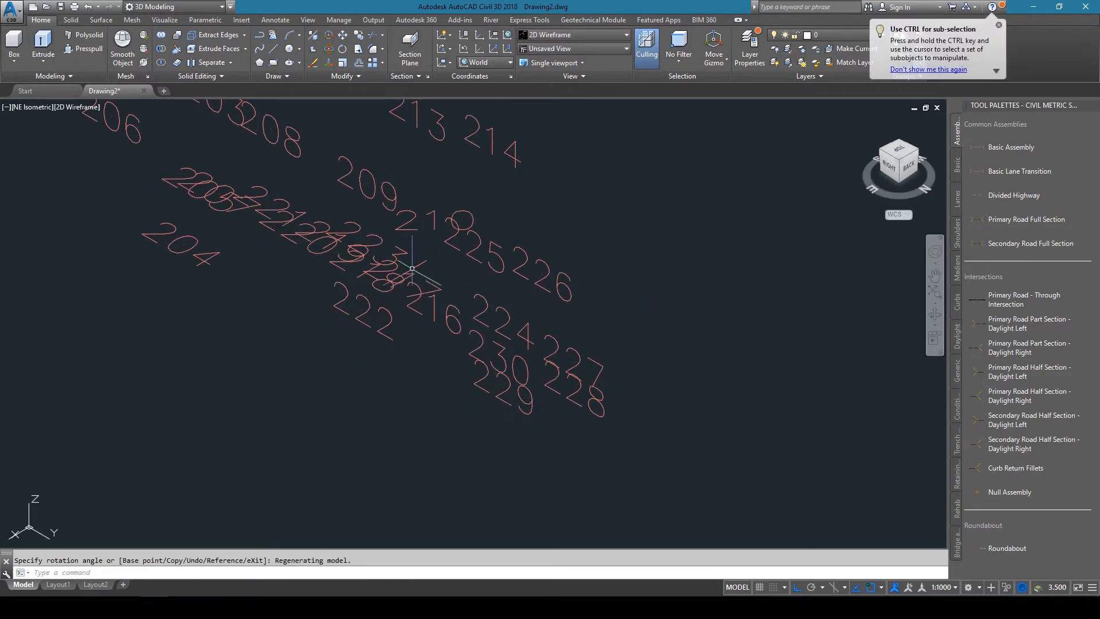
Rotate the overlapping labels 217 to 220 and 223 upright about the Y axis, one at a time.
click(367, 243)
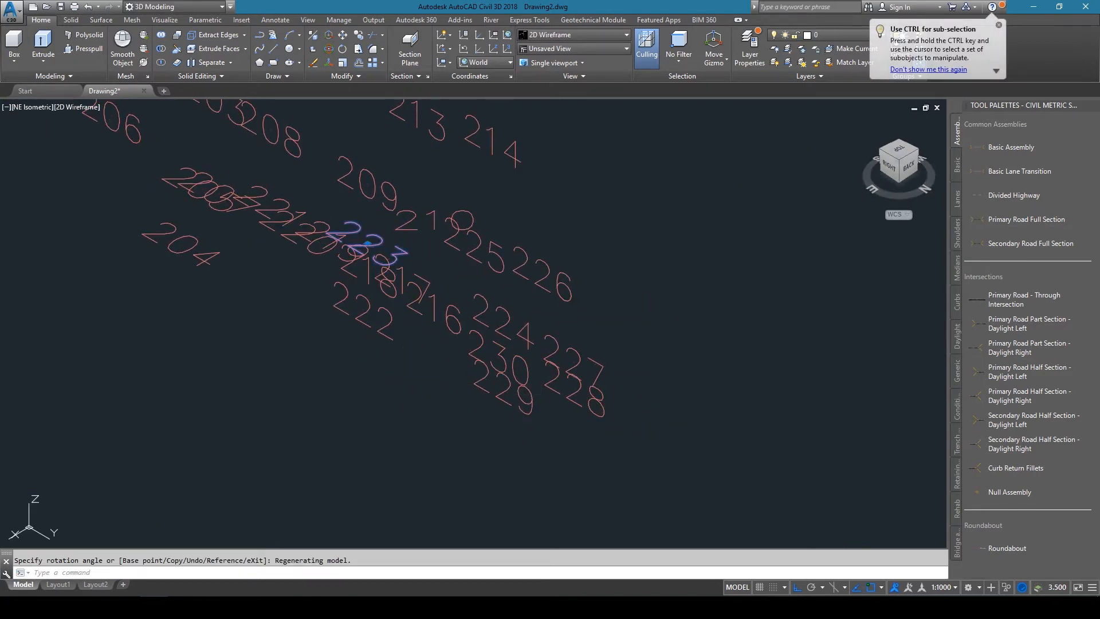
click(368, 299)
key(space)
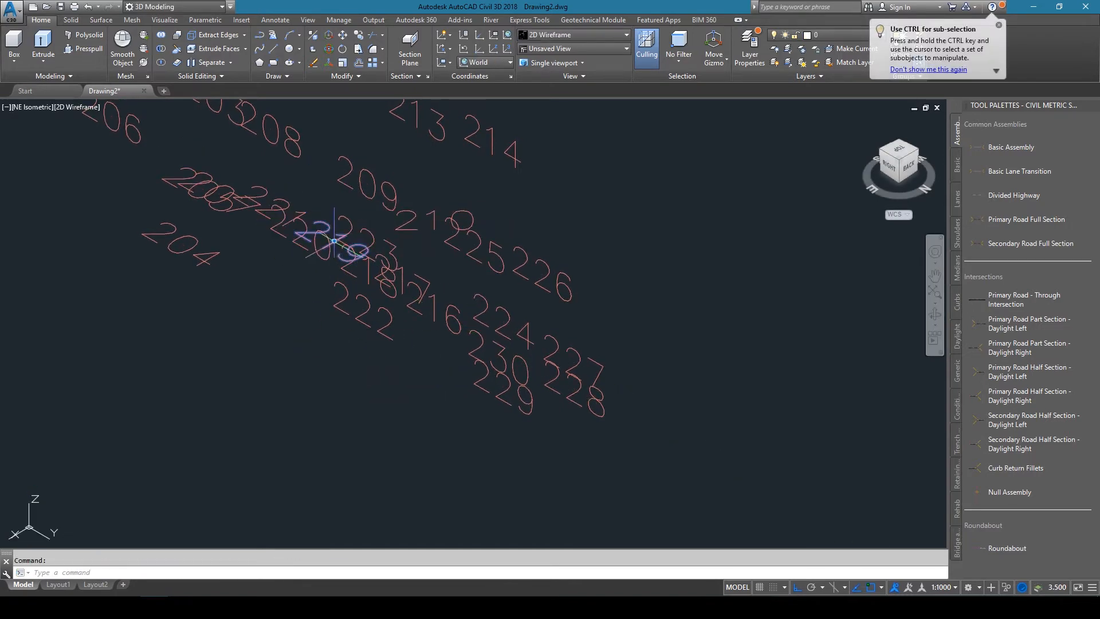
click(321, 238)
key(Return)
Rotate the flat labels 221, 207 and 205 upright about the Y axis with 3D Rotate.
click(258, 224)
click(257, 206)
click(230, 172)
key(space)
click(230, 165)
key(Return)
key(Escape)
key(space)
Rotate the 204 label upright about the Y axis so it faces the Right view.
click(185, 236)
key(Return)
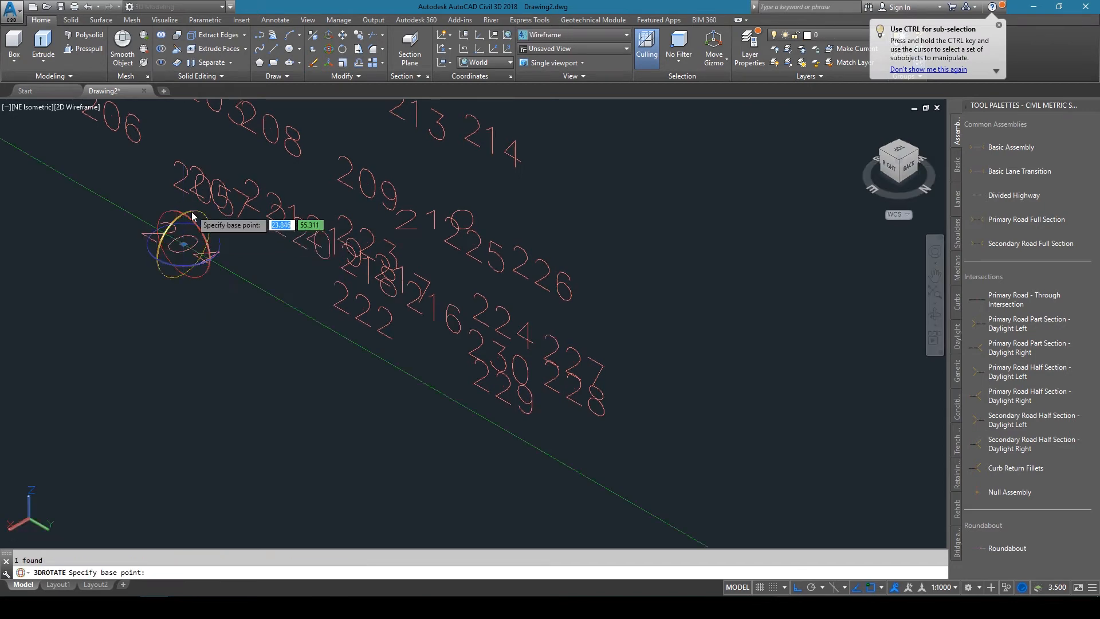
middle_drag(294, 222, 423, 274)
key(Escape)
Display the rotated labels in the Right view and open Layout1.
click(889, 165)
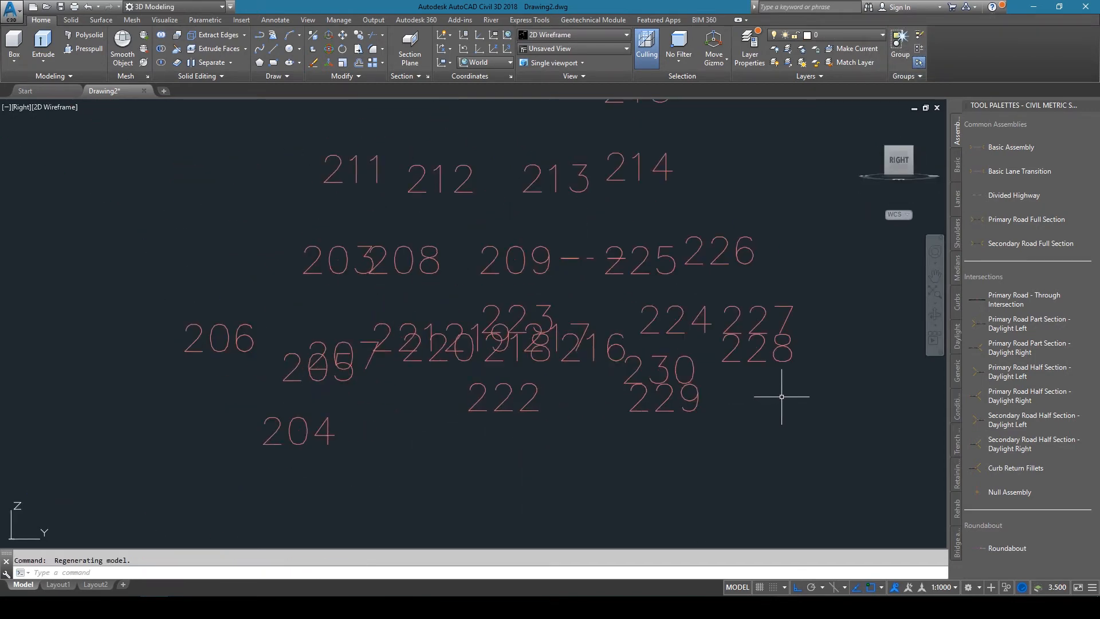
scroll(783, 398, up, 5)
scroll(716, 348, down, 5)
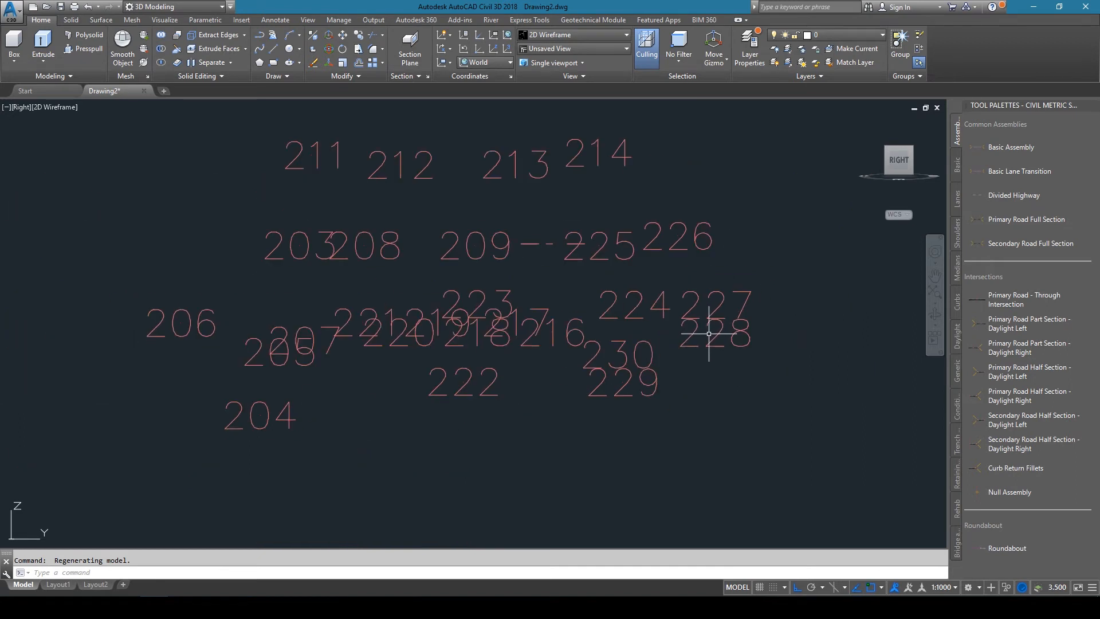
click(60, 585)
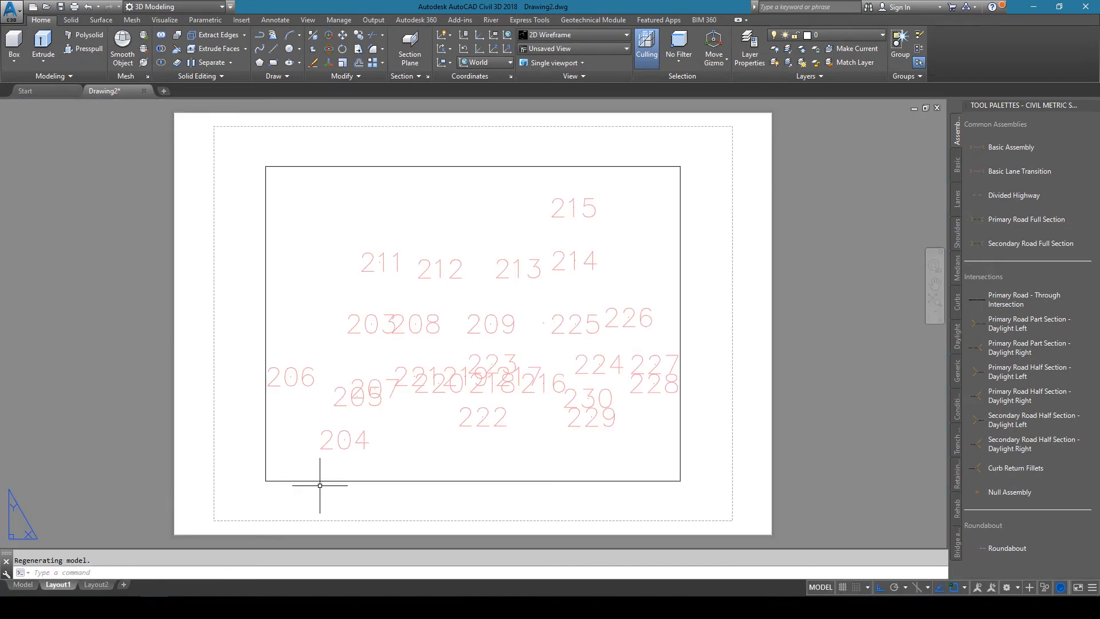